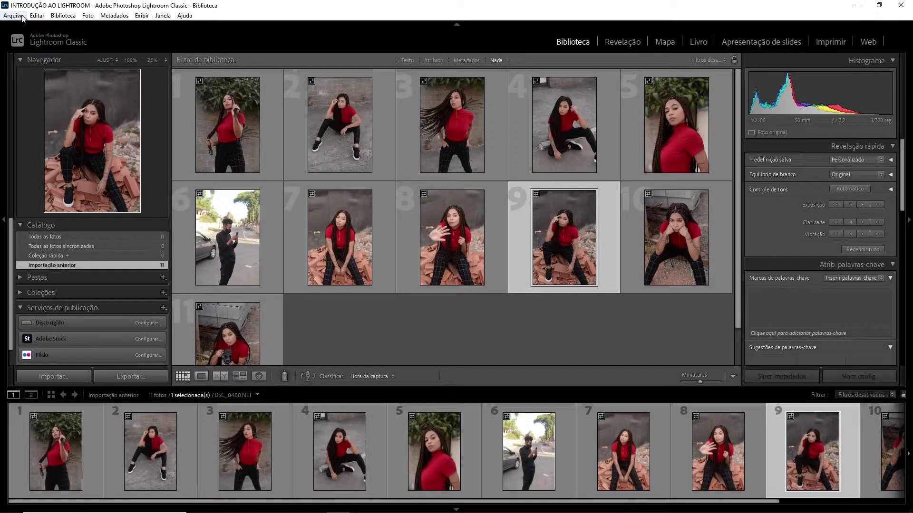
# Create a new catalog named 'INTRODUÇÃO AO LIGHTROOM 2' via Arquivo > Novo catálogo
pyautogui.click(16, 15)
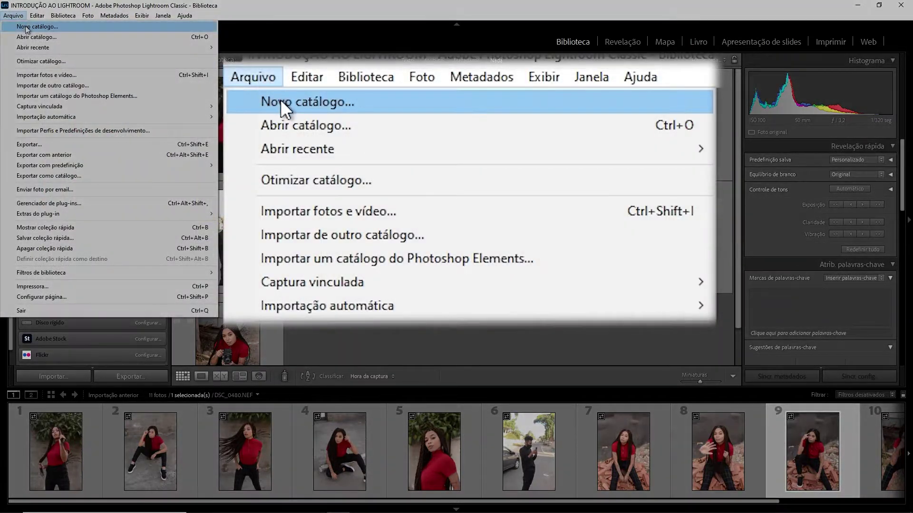
pyautogui.click(27, 28)
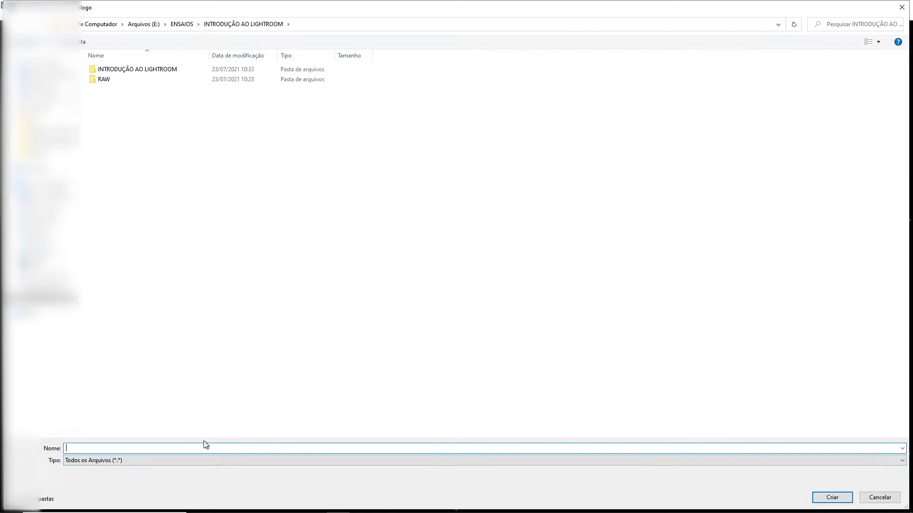
pyautogui.write('INTRODUÇÃO AO LIGHTROOM 2')
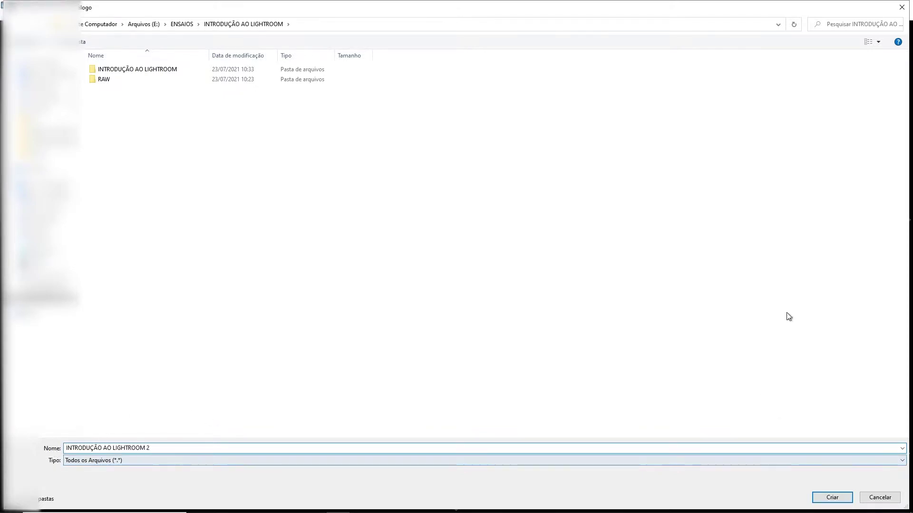
pyautogui.click(831, 498)
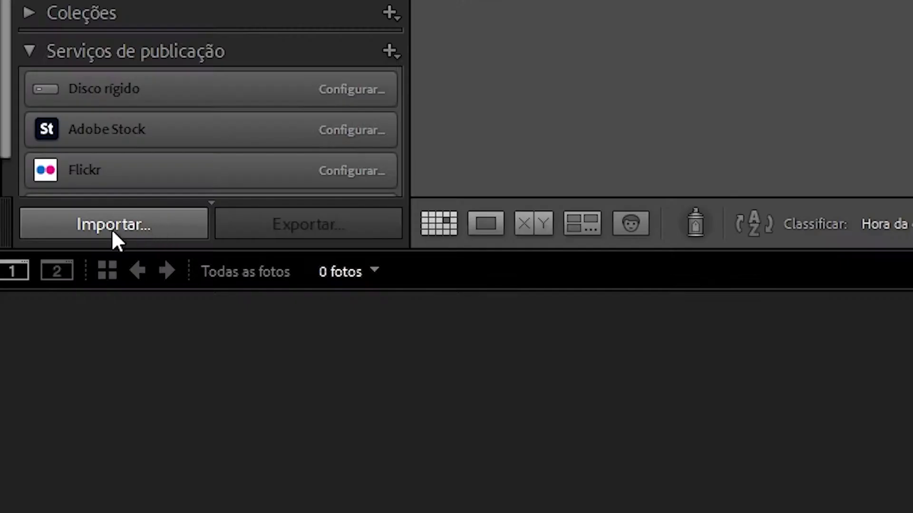
pyautogui.click(155, 223)
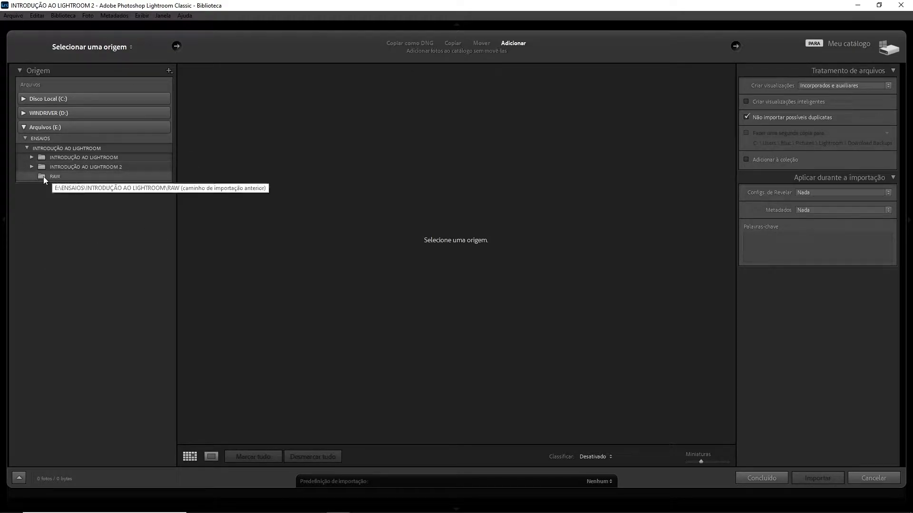
pyautogui.click(71, 178)
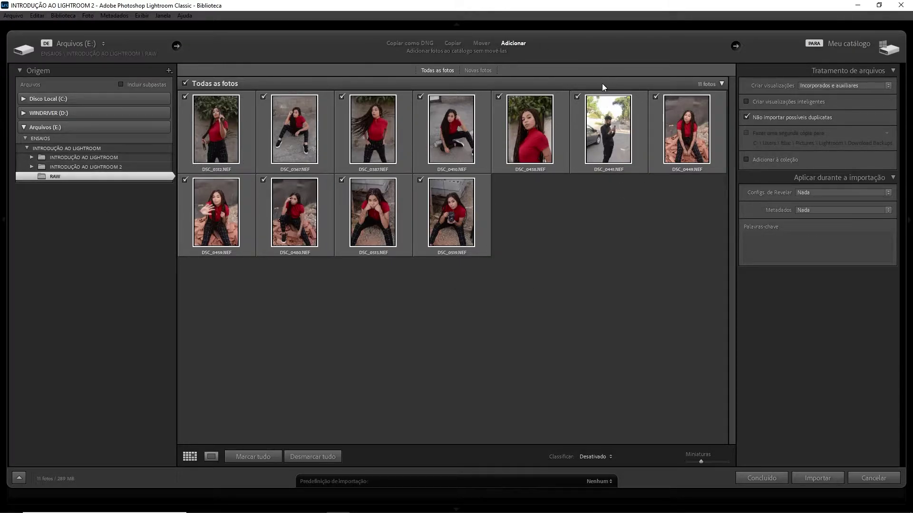
pyautogui.click(578, 97)
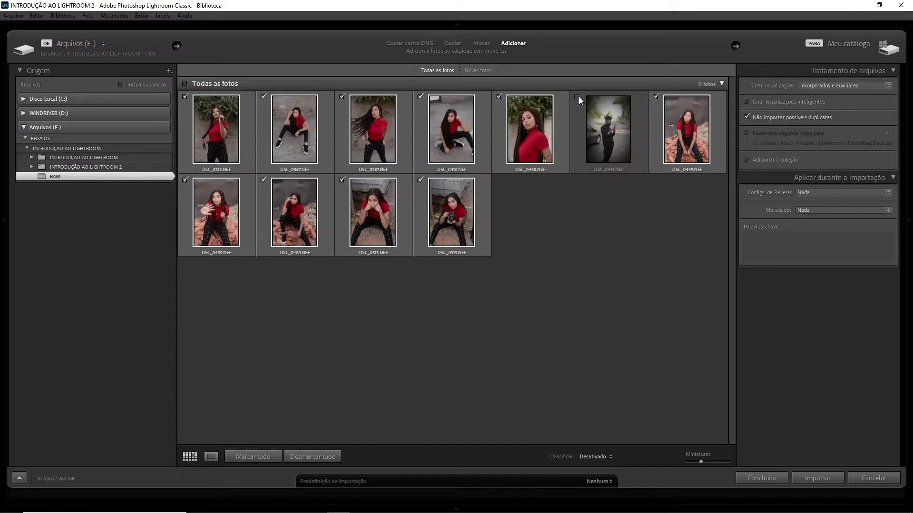
pyautogui.click(421, 96)
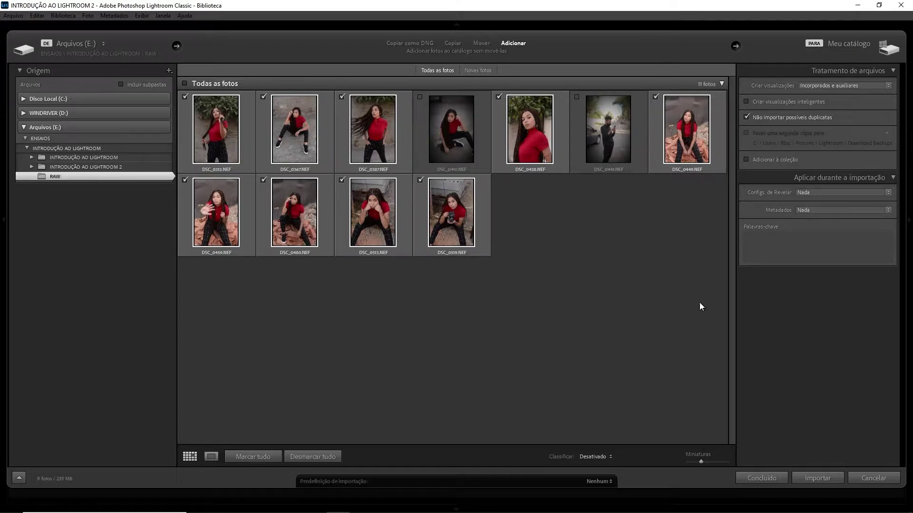
pyautogui.click(882, 477)
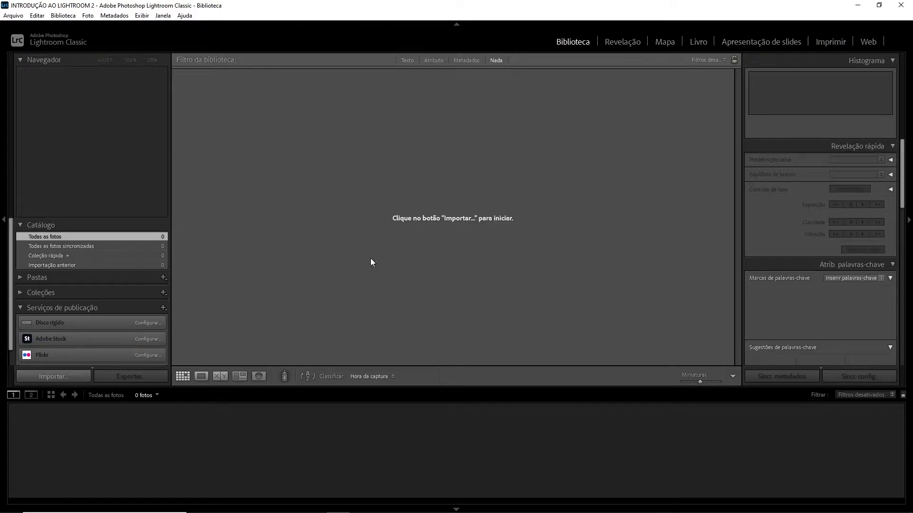
# Switch to the RAW folder in File Explorer and drag the eleven NEF files into Lightroom
pyautogui.click(241, 500)
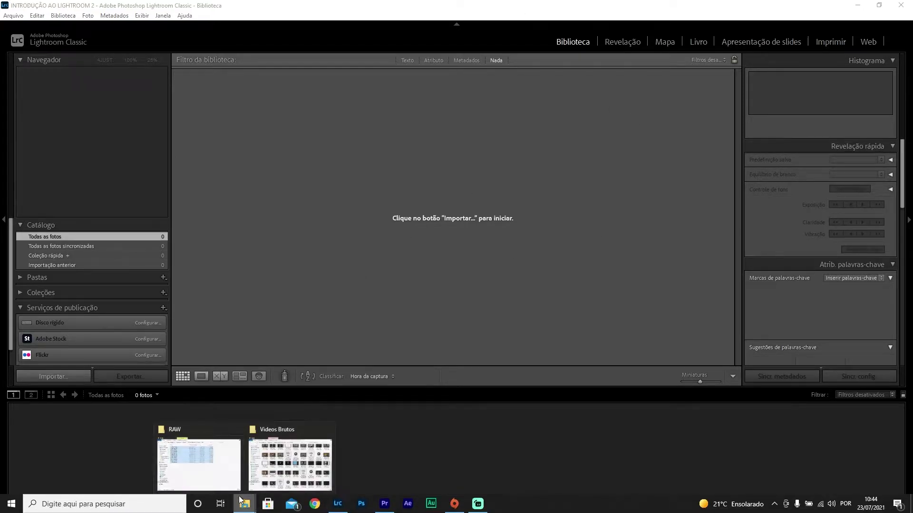
pyautogui.click(201, 469)
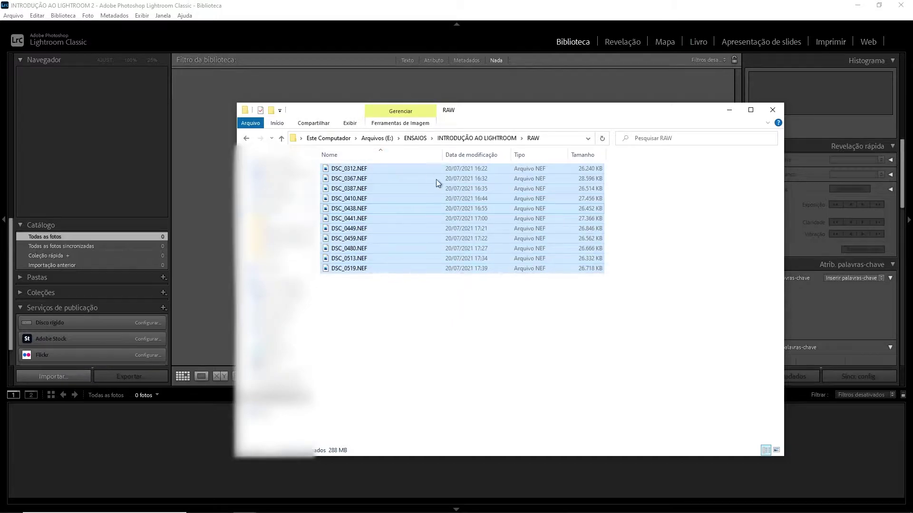
pyautogui.moveTo(420, 225); pyautogui.dragTo(442, 89)
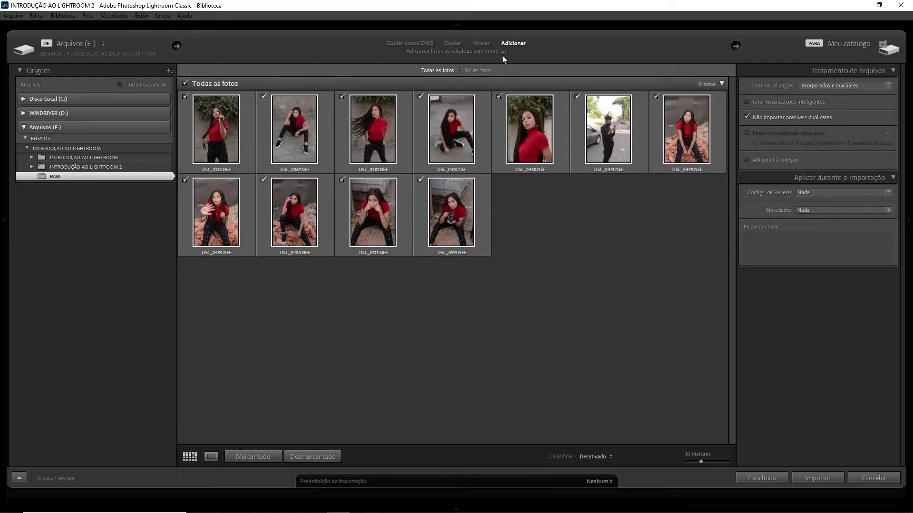
# Uncheck DSC_0410 and DSC_0441 and import the remaining nine photos
pyautogui.click(420, 97)
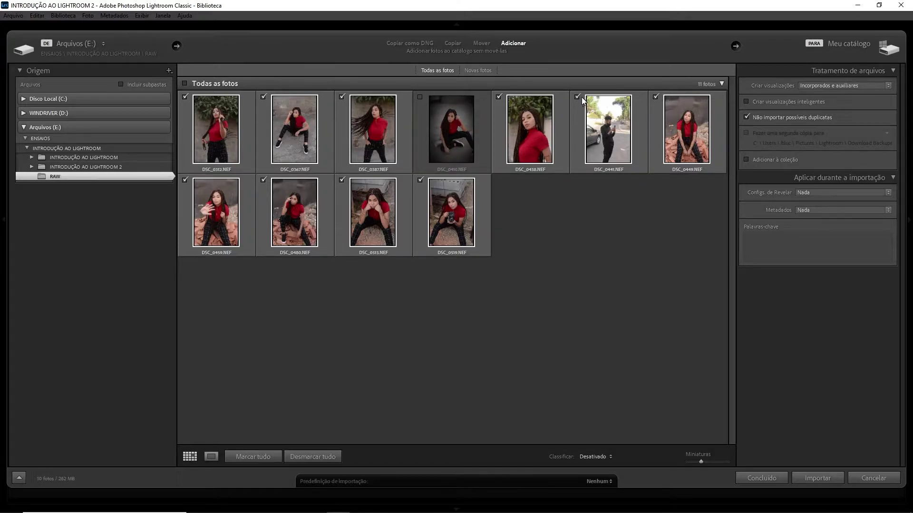
pyautogui.click(578, 96)
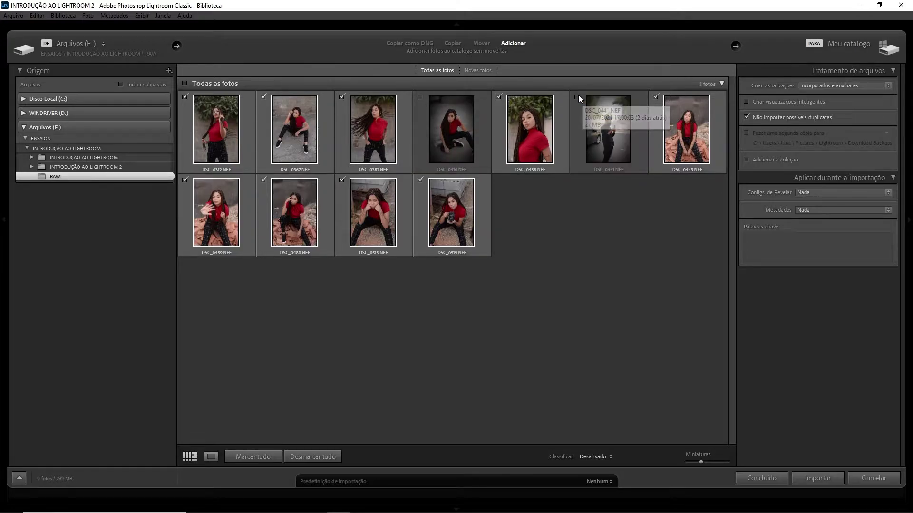
pyautogui.click(818, 478)
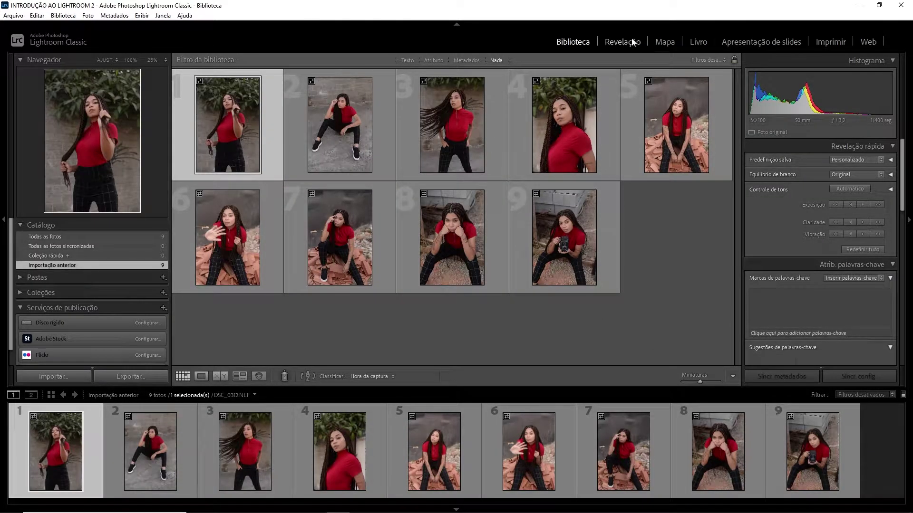
# Open DSC_0312 in the Revelação (Develop) module and scroll through its adjustment panels
pyautogui.click(620, 44)
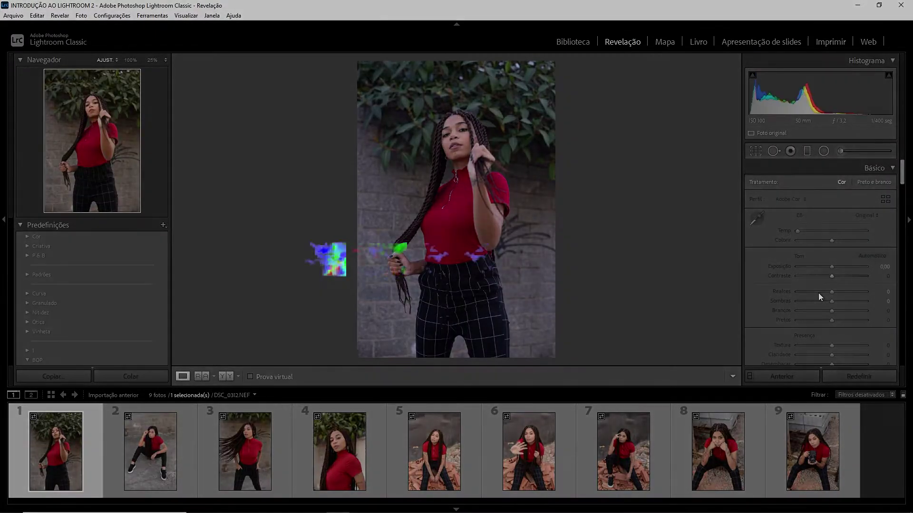
pyautogui.scroll(-10, 871, 252)
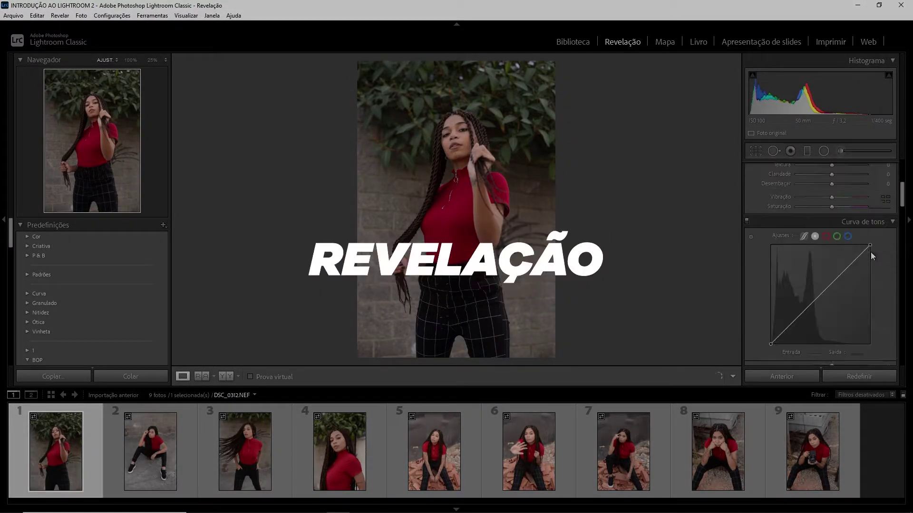
pyautogui.scroll(1, 862, 239)
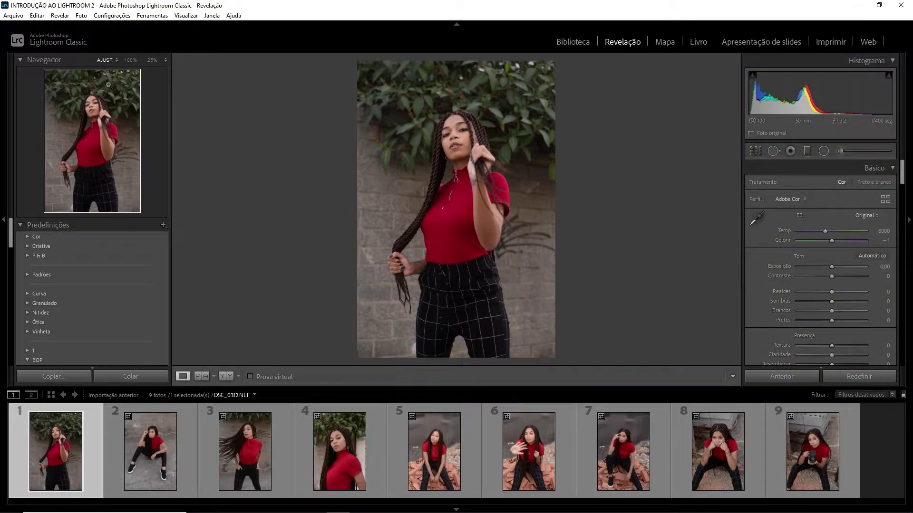
pyautogui.moveTo(122, 83)
pyautogui.mouseDown()
pyautogui.moveTo(85, 82)
pyautogui.moveTo(110, 89)
pyautogui.mouseUp()
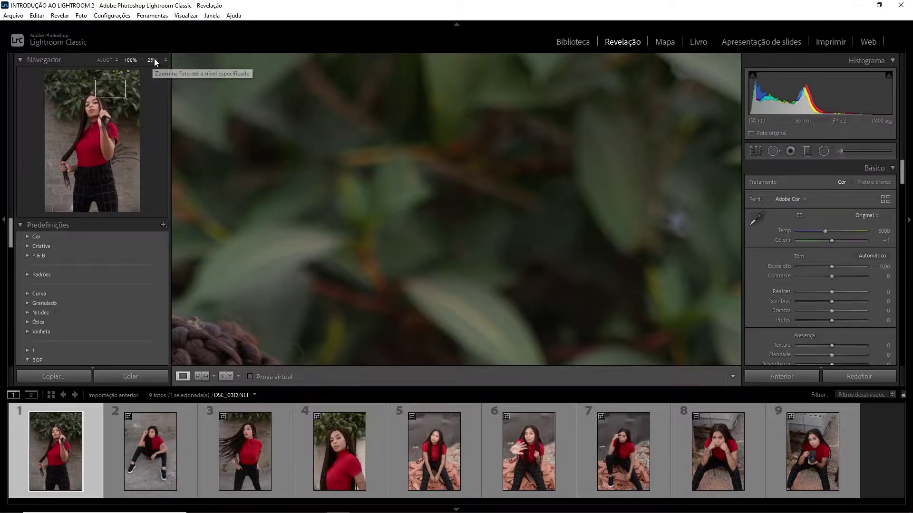
pyautogui.click(153, 61)
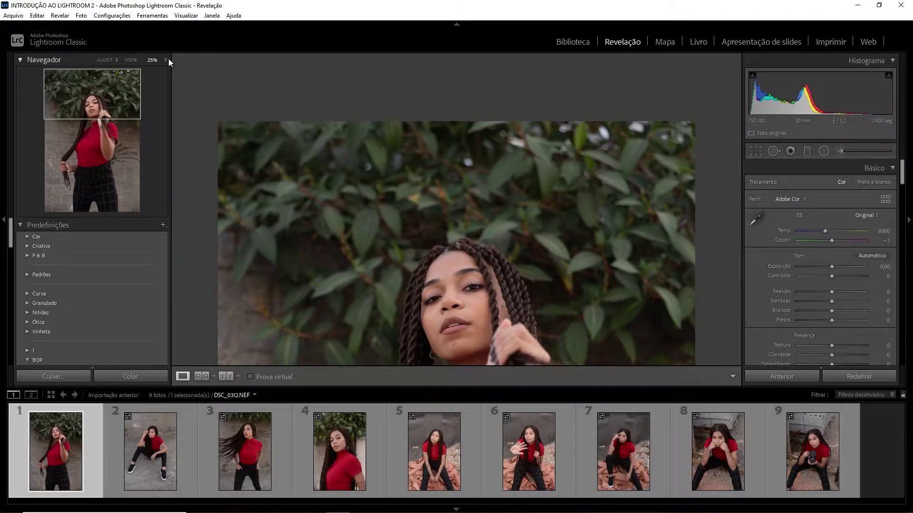
pyautogui.click(165, 59)
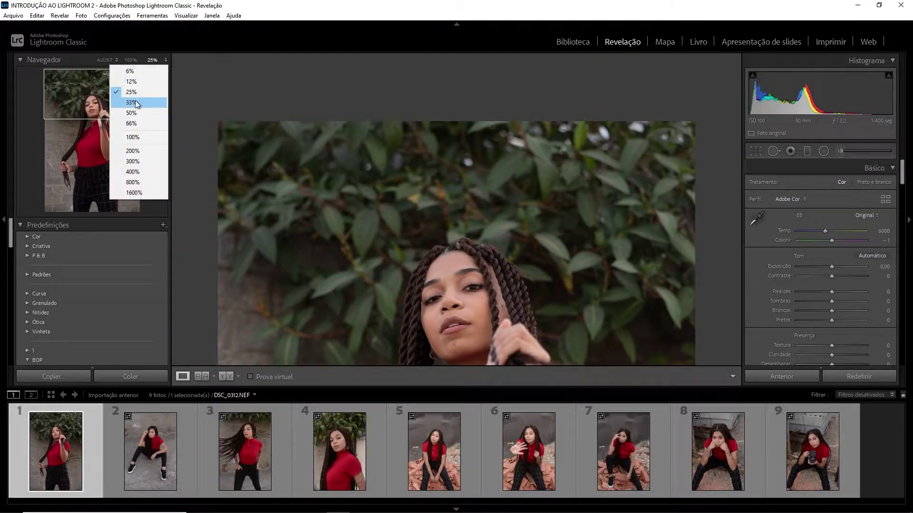
pyautogui.click(130, 124)
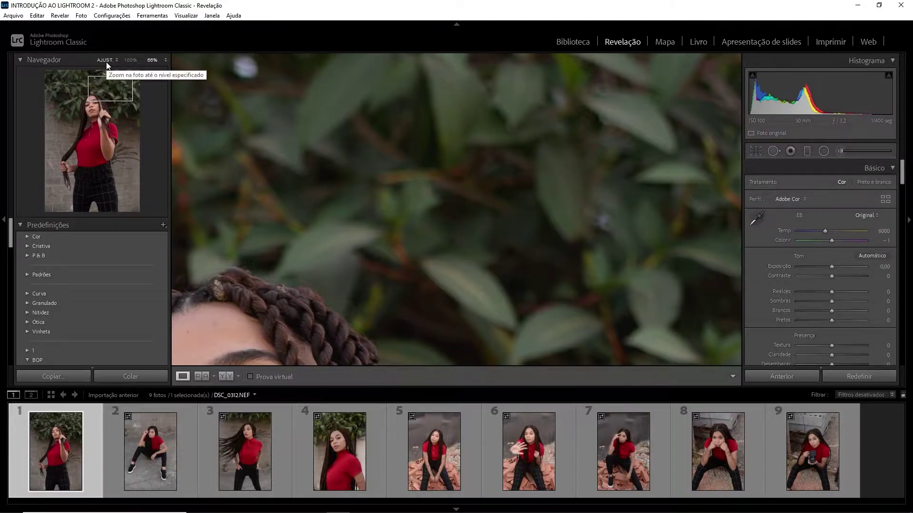
pyautogui.click(105, 61)
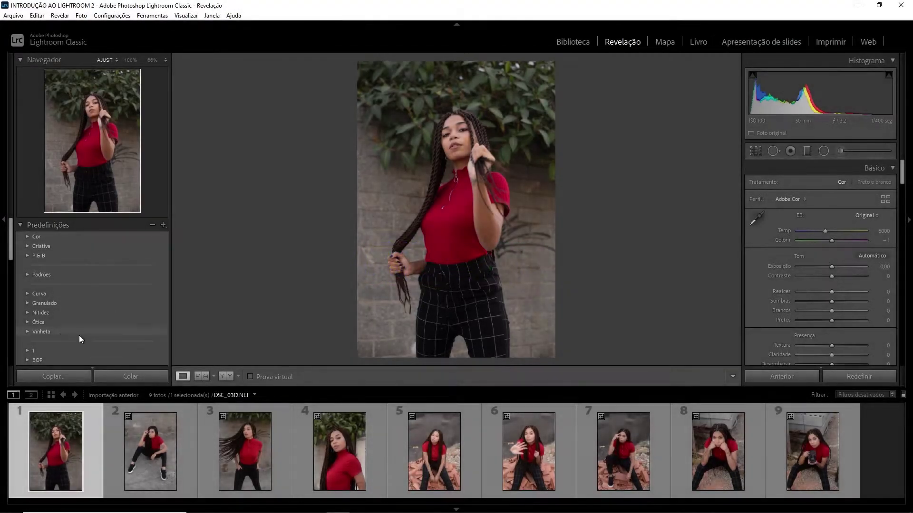
pyautogui.click(124, 360)
pyautogui.scroll(-2, 164, 278)
pyautogui.click(84, 300)
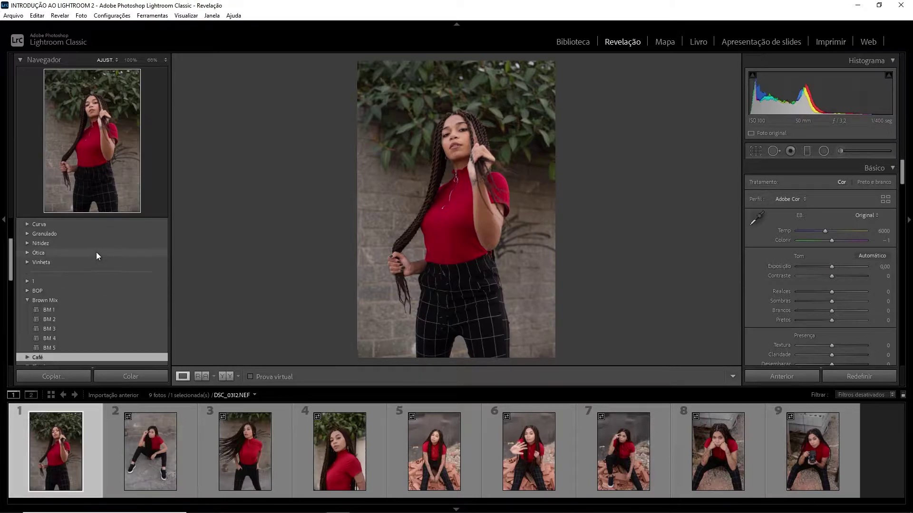
pyautogui.click(62, 319)
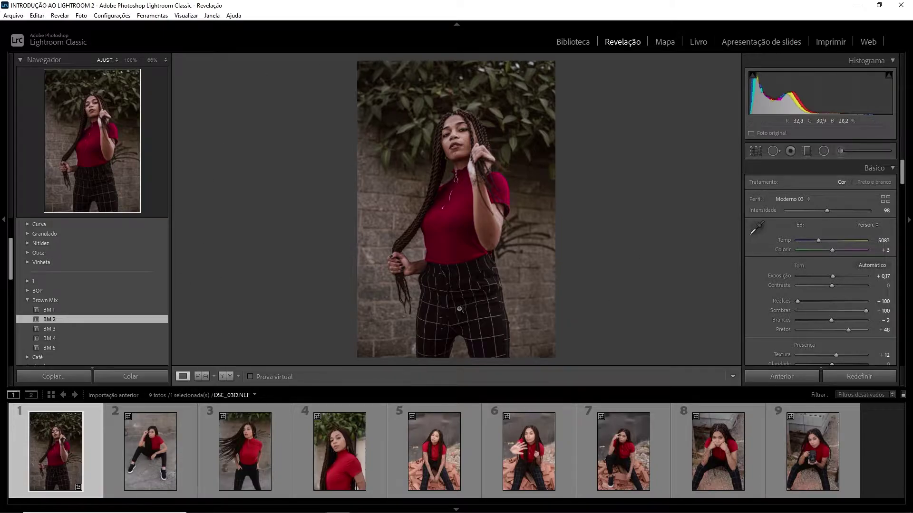
pyautogui.click(859, 376)
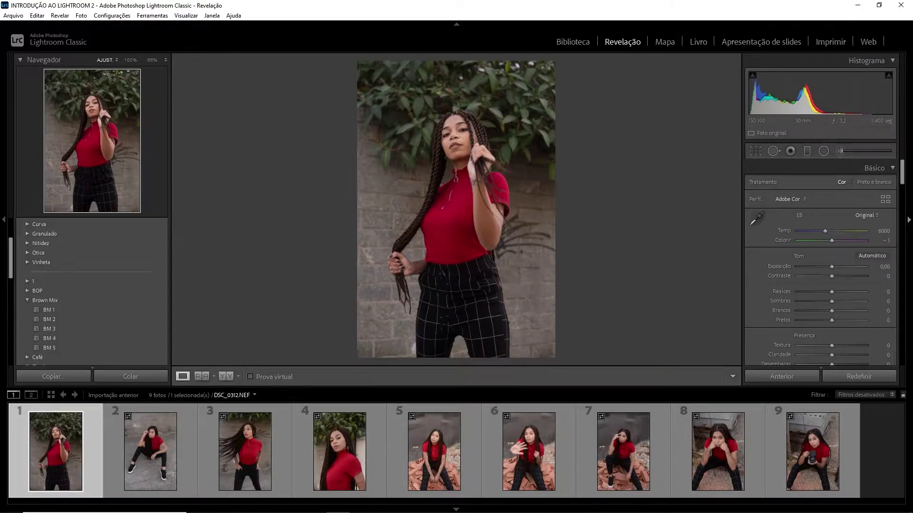
pyautogui.moveTo(902, 173)
pyautogui.mouseDown()
pyautogui.moveTo(900, 365)
pyautogui.moveTo(902, 171)
pyautogui.mouseUp()
# Try tightening DSC_0312's crop from the top-right corner with the crop tool
pyautogui.click(756, 152)
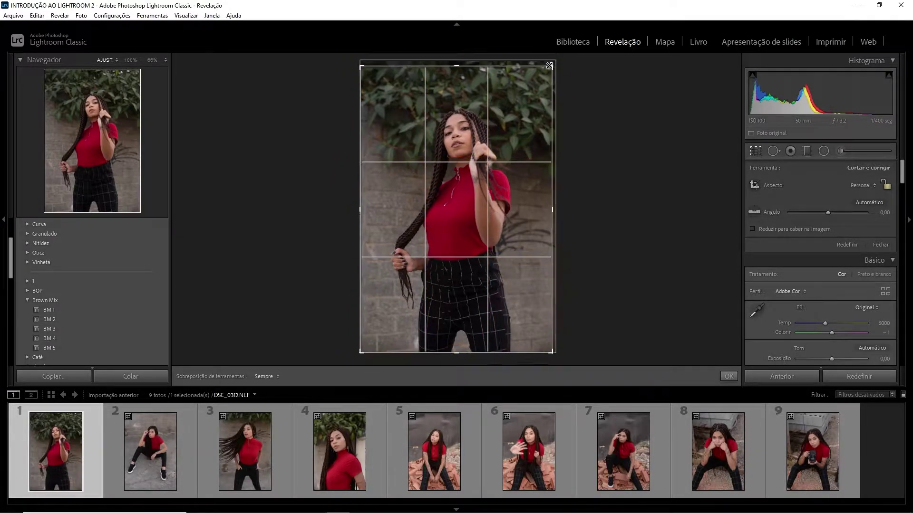
pyautogui.moveTo(560, 62)
pyautogui.mouseDown()
pyautogui.moveTo(537, 80)
pyautogui.moveTo(582, 41)
pyautogui.mouseUp()
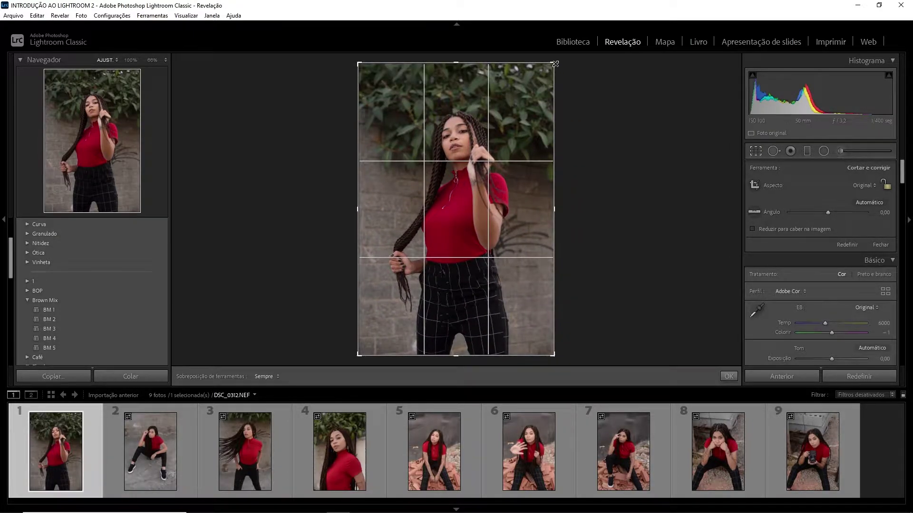
pyautogui.moveTo(554, 64); pyautogui.dragTo(555, 66)
pyautogui.moveTo(557, 63)
pyautogui.mouseDown()
pyautogui.moveTo(575, 55)
pyautogui.moveTo(525, 127)
pyautogui.moveTo(591, 29)
pyautogui.mouseUp()
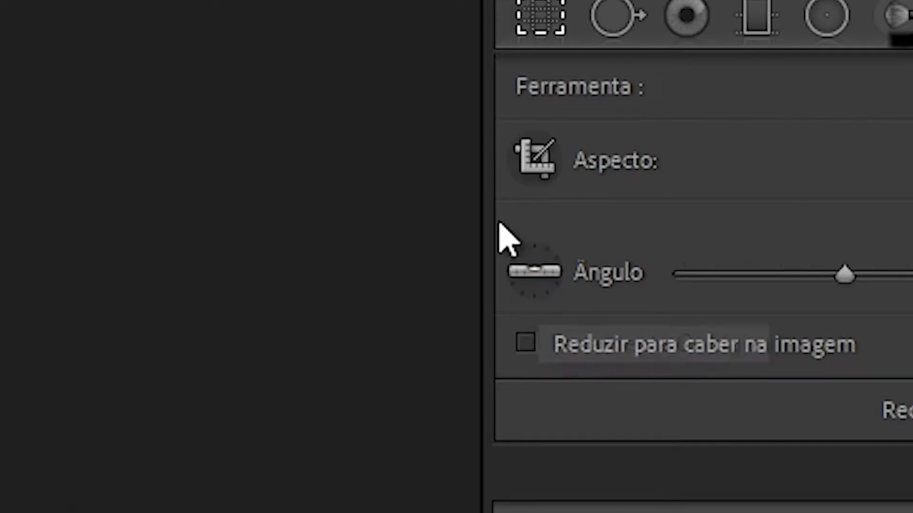
# Straighten the photo with the level tool to −5.30°, then undo back to 0°
pyautogui.click(552, 273)
pyautogui.moveTo(363, 191); pyautogui.dragTo(543, 207)
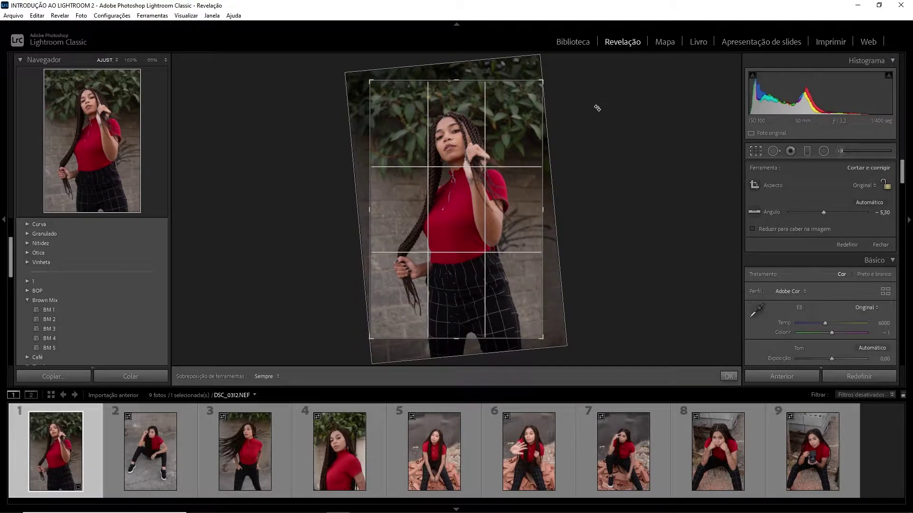
pyautogui.press('ctrl')
pyautogui.hotkey('ctrl', 'z')
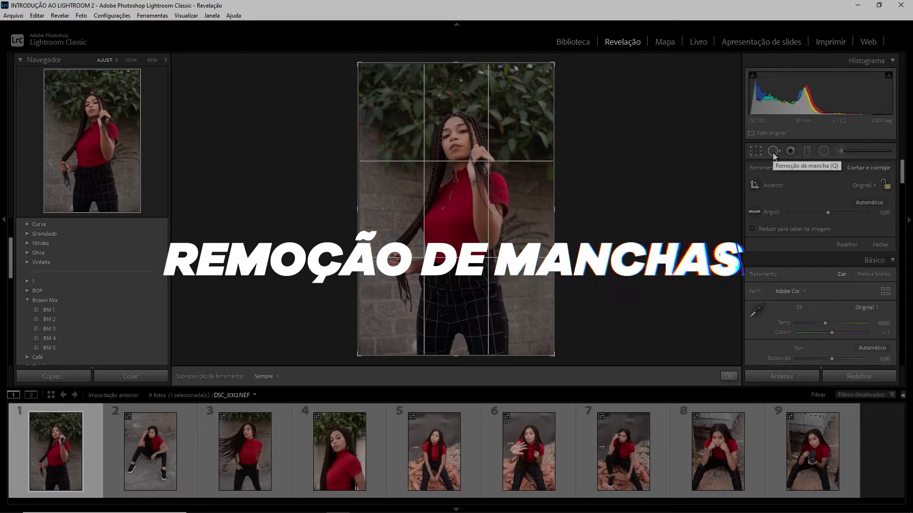
# Activate the Spot Removal heal brush at size 19, feather 14, opacity 100
pyautogui.click(774, 151)
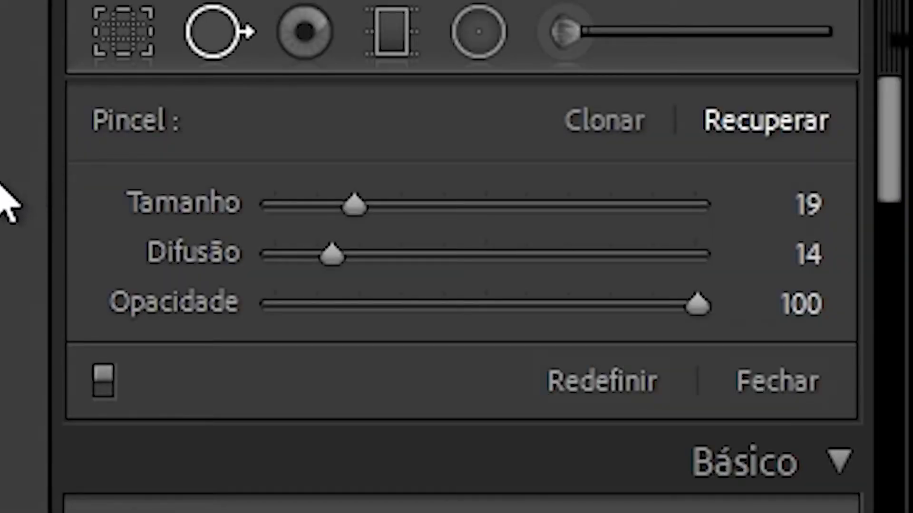
# Resize the spot removal brush to size 82 using the slider and scroll wheel
pyautogui.moveTo(483, 203); pyautogui.dragTo(525, 206)
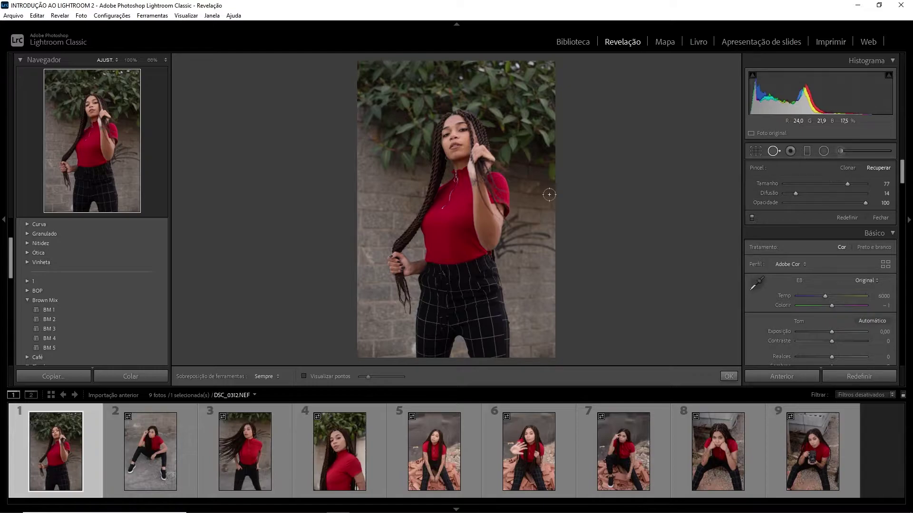
pyautogui.scroll(5, 550, 195)
pyautogui.moveTo(855, 184); pyautogui.dragTo(814, 184)
pyautogui.moveTo(814, 185); pyautogui.dragTo(855, 185)
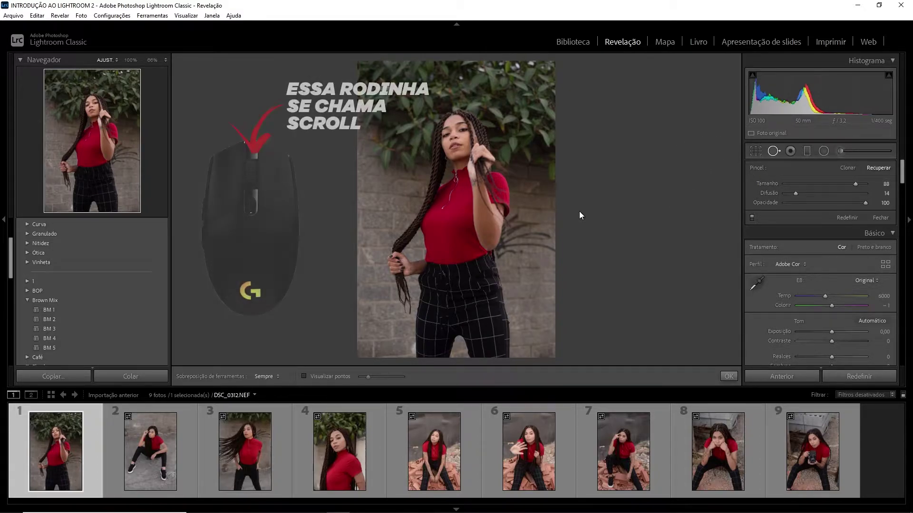
pyautogui.scroll(1, 579, 214)
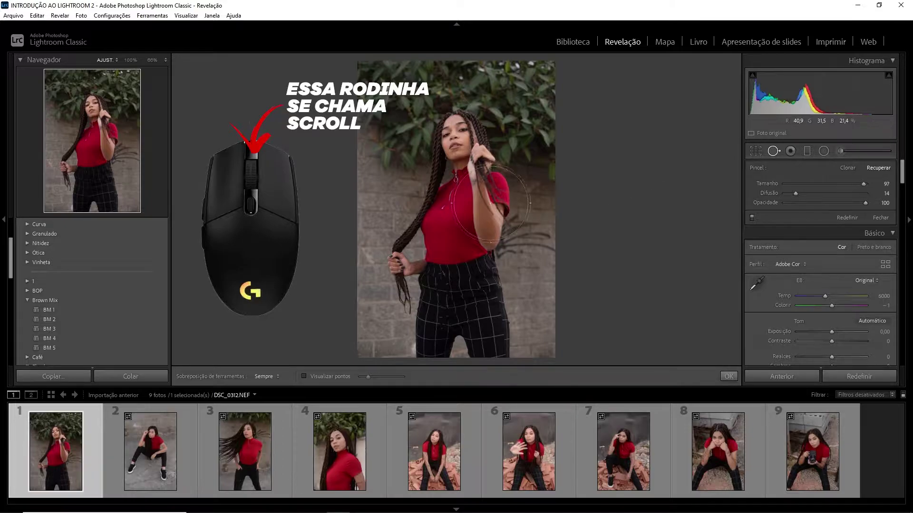
pyautogui.scroll(-3, 524, 196)
pyautogui.scroll(-4, 523, 195)
pyautogui.scroll(-3, 519, 194)
pyautogui.scroll(-3, 516, 192)
pyautogui.scroll(-2, 514, 192)
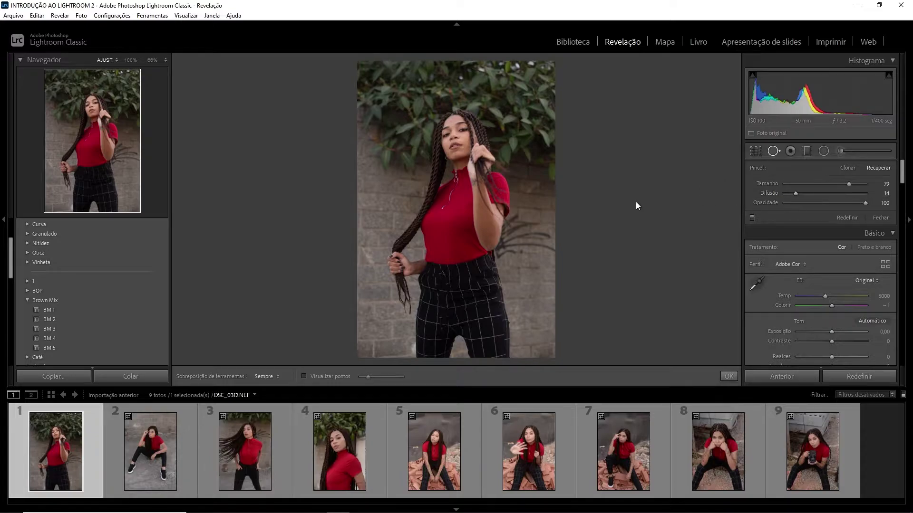
pyautogui.scroll(1, 710, 190)
# Set the brush feather to 49 and bring opacity back to 100
pyautogui.moveTo(796, 193)
pyautogui.mouseDown()
pyautogui.moveTo(791, 208)
pyautogui.moveTo(840, 196)
pyautogui.moveTo(808, 202)
pyautogui.moveTo(818, 202)
pyautogui.mouseUp()
pyautogui.moveTo(826, 202); pyautogui.dragTo(777, 187)
pyautogui.moveTo(744, 215); pyautogui.dragTo(845, 215)
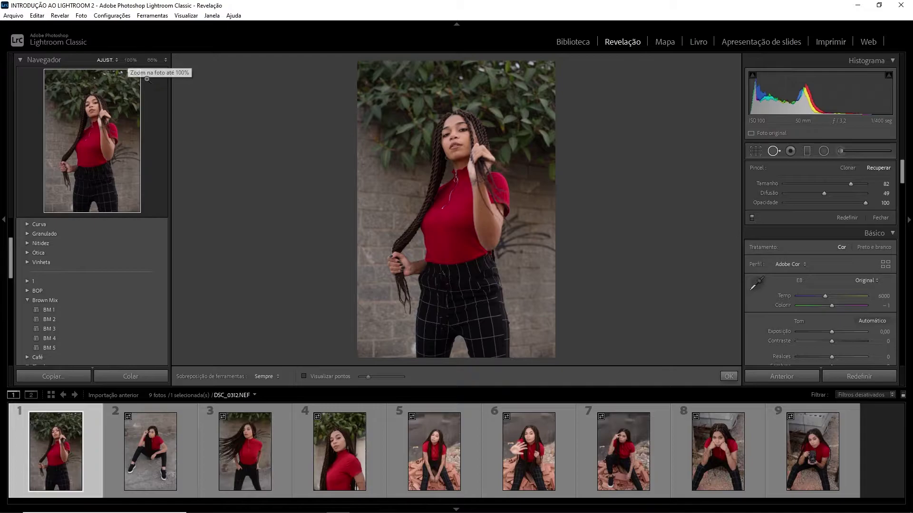
# View the red top at 100%, shrink the brush, set feather 21, then close Spot Removal
pyautogui.click(129, 60)
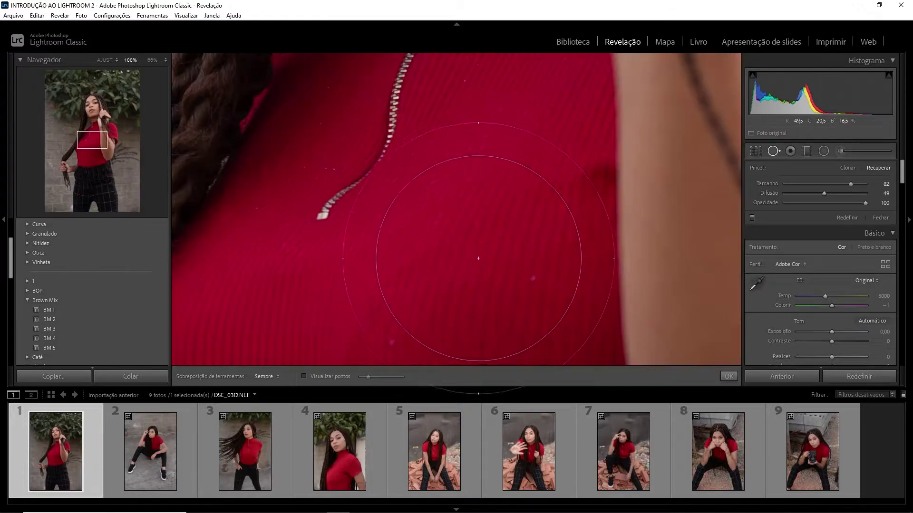
pyautogui.scroll(-3, 555, 251)
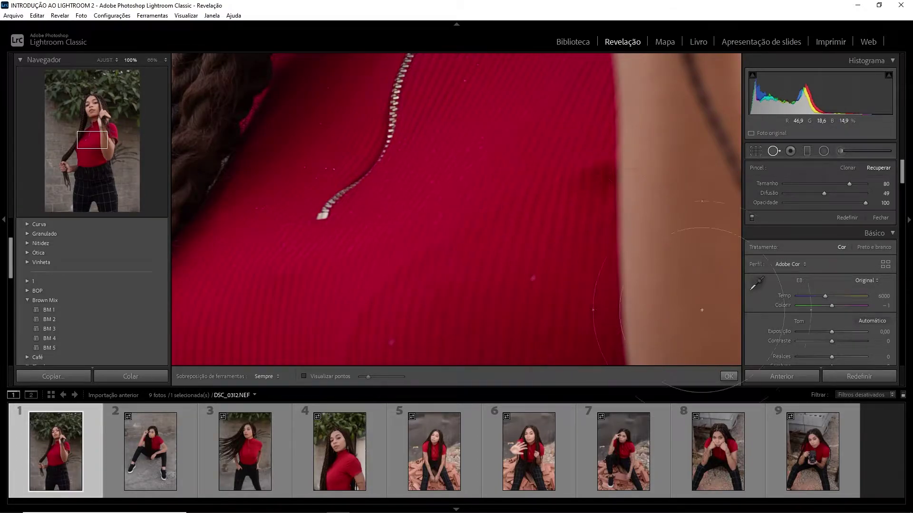
pyautogui.scroll(-2, 547, 278)
pyautogui.scroll(-5, 534, 285)
pyautogui.scroll(-5, 527, 278)
pyautogui.moveTo(828, 193)
pyautogui.mouseDown()
pyautogui.moveTo(800, 193)
pyautogui.moveTo(800, 184)
pyautogui.mouseUp()
pyautogui.press('q')
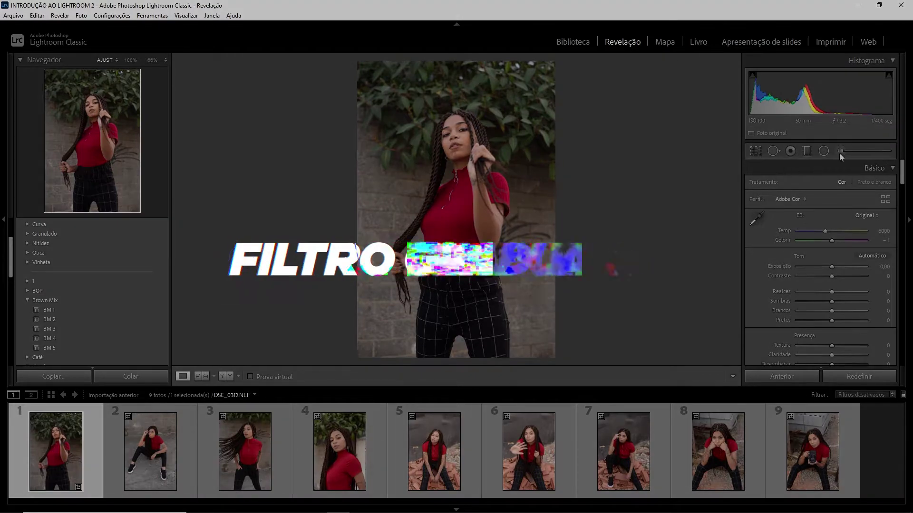
# Add a graduated filter with exposure 1.67 across the photo's left side, then undo it
pyautogui.click(807, 152)
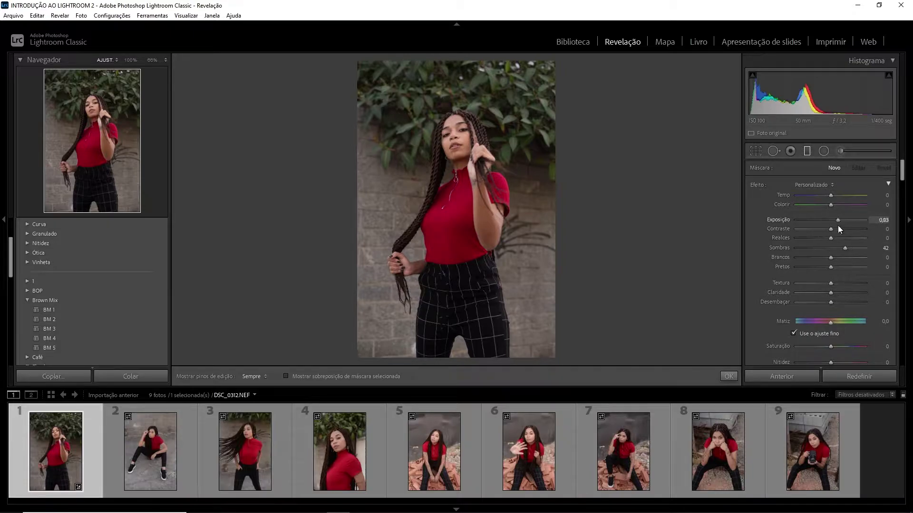
pyautogui.moveTo(838, 221); pyautogui.dragTo(845, 221)
pyautogui.moveTo(371, 193); pyautogui.dragTo(488, 196)
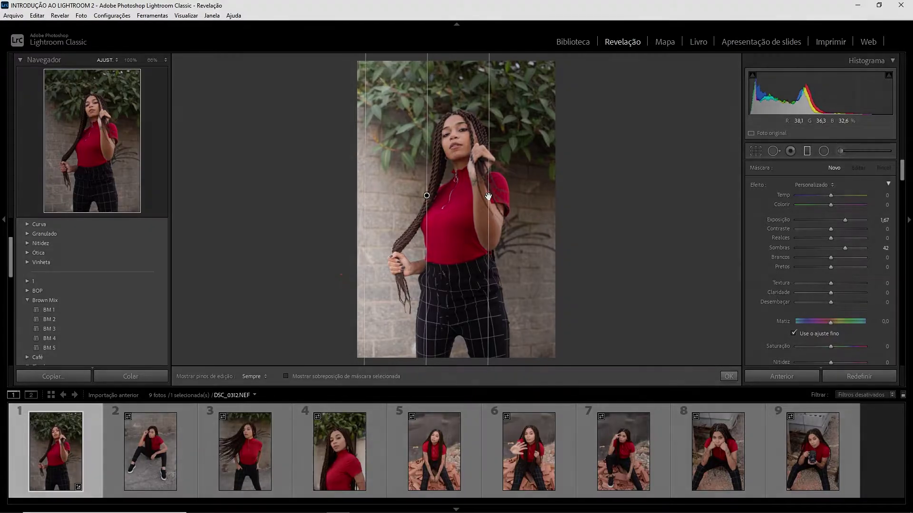
pyautogui.hotkey('ctrl', 'z')
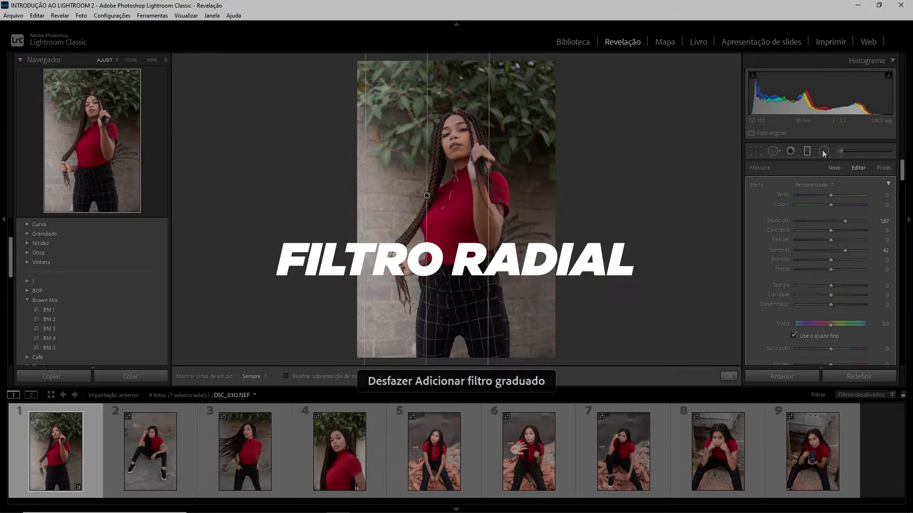
# Draw an inverted radial filter around the subject, then discard brightening brushed over the trousers
pyautogui.click(824, 152)
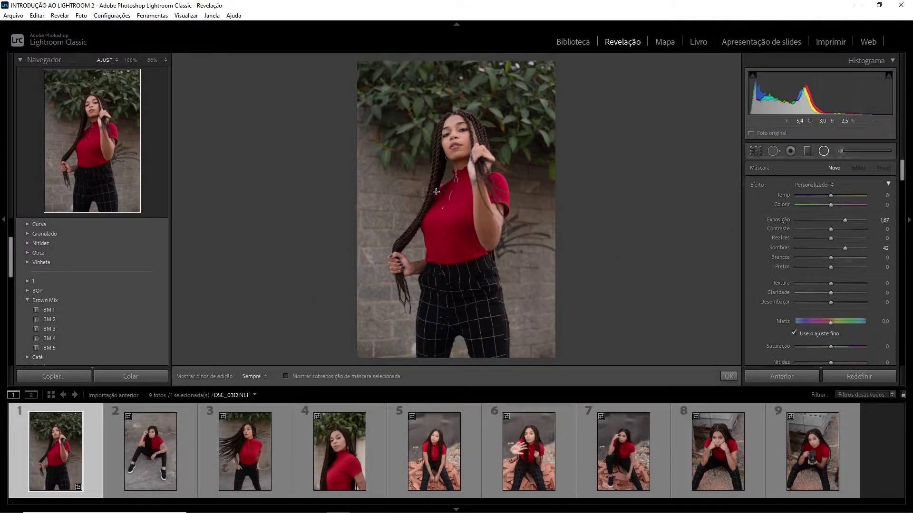
pyautogui.moveTo(450, 209); pyautogui.dragTo(500, 115)
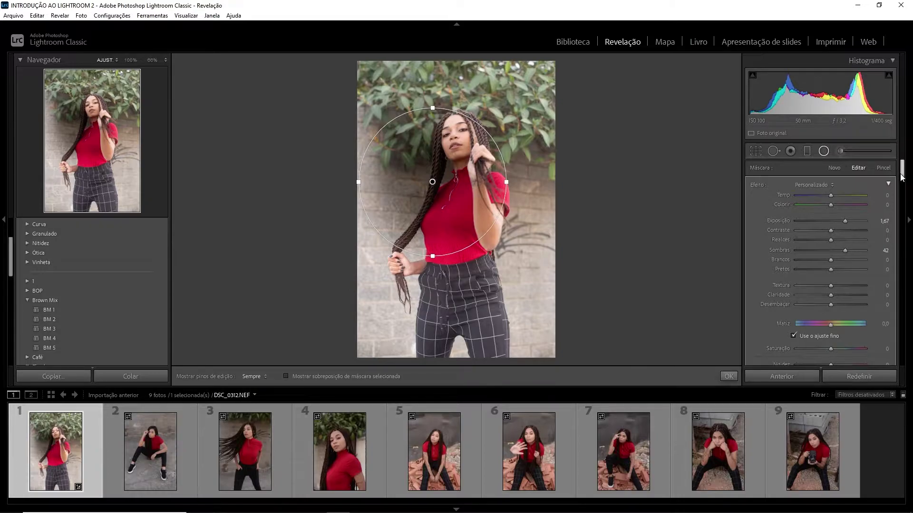
pyautogui.moveTo(905, 176); pyautogui.dragTo(904, 190)
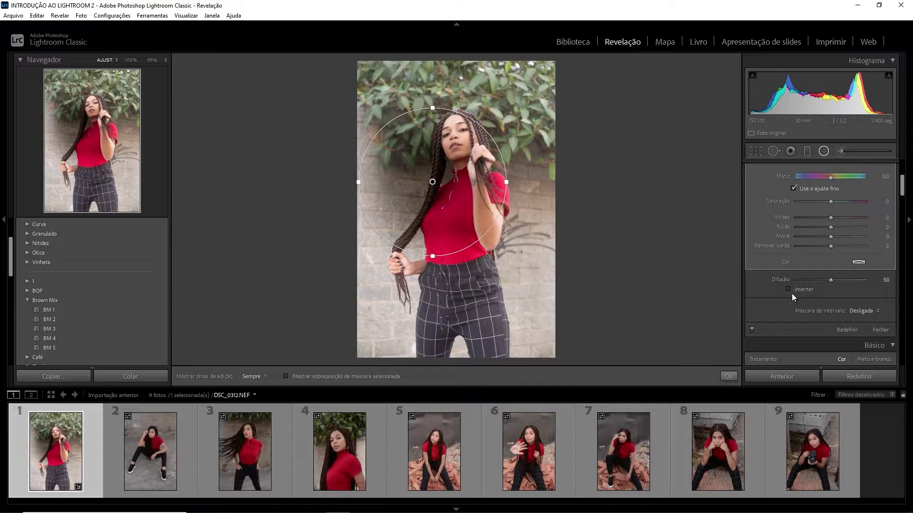
pyautogui.click(803, 290)
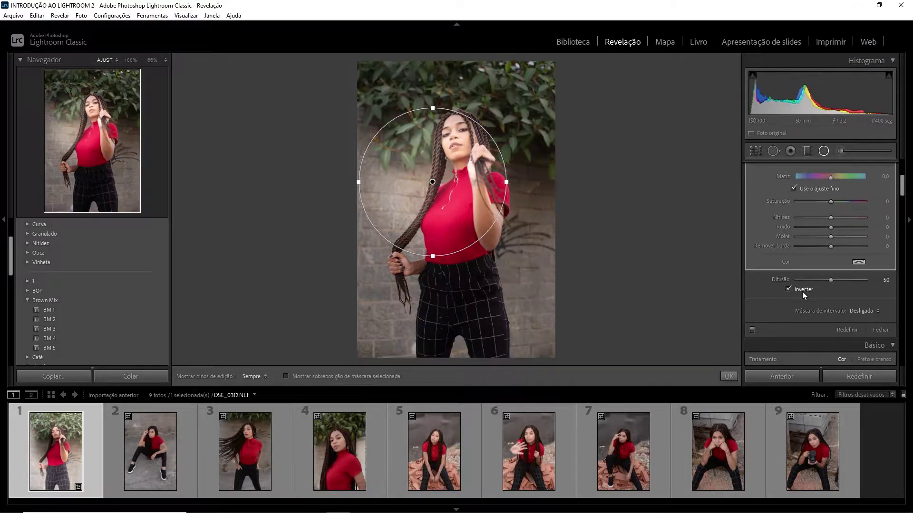
pyautogui.moveTo(460, 178)
pyautogui.mouseDown()
pyautogui.moveTo(473, 177)
pyautogui.moveTo(476, 164)
pyautogui.mouseUp()
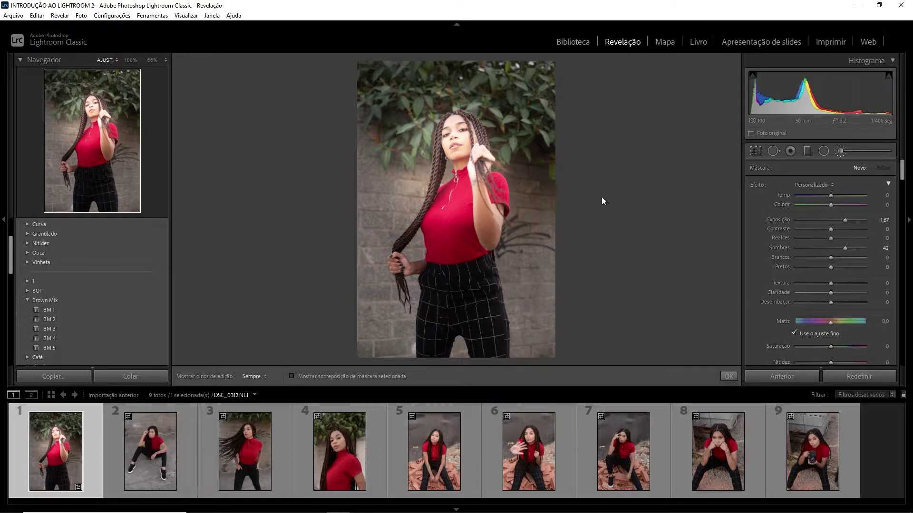
pyautogui.moveTo(452, 248)
pyautogui.mouseDown()
pyautogui.moveTo(495, 313)
pyautogui.moveTo(477, 197)
pyautogui.moveTo(474, 84)
pyautogui.moveTo(537, 257)
pyautogui.mouseUp()
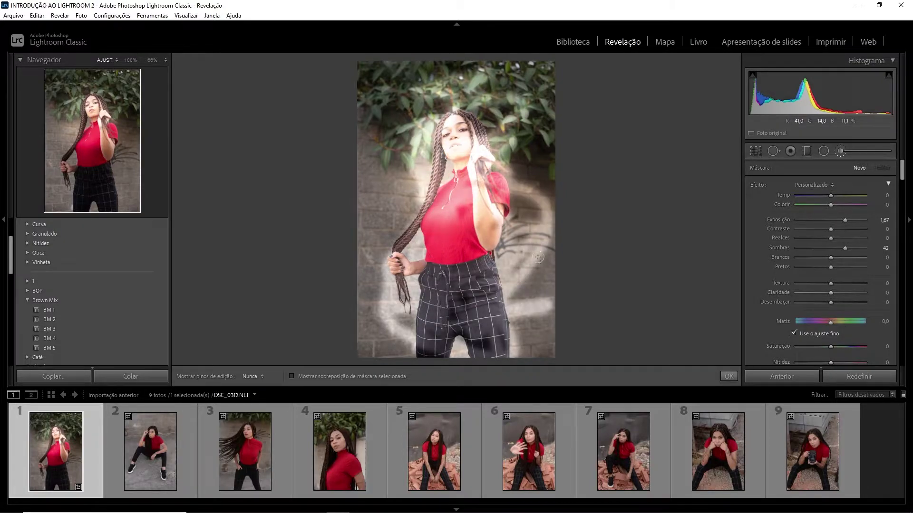
pyautogui.press('Escape')
# Apply the Moderno 03 profile to DSC_0312 at intensity 94
pyautogui.scroll(-2, 905, 199)
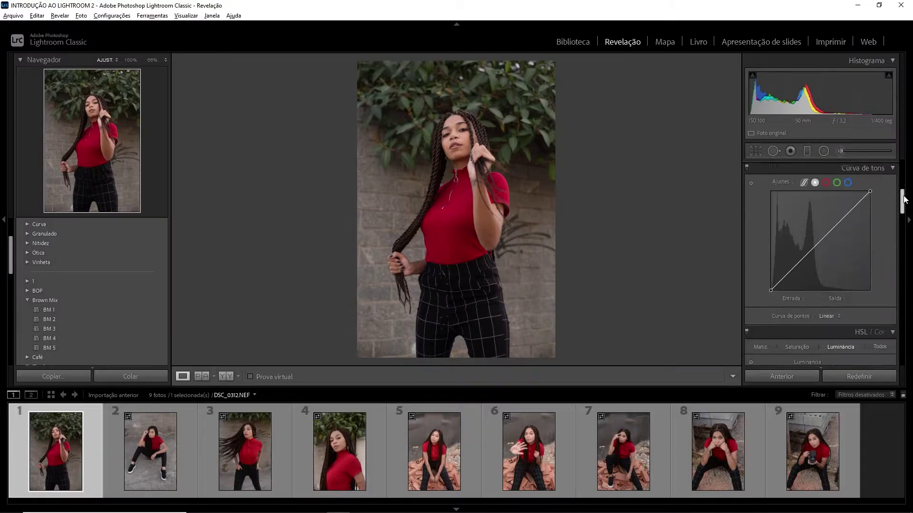
pyautogui.moveTo(905, 198)
pyautogui.mouseDown()
pyautogui.moveTo(908, 324)
pyautogui.moveTo(904, 119)
pyautogui.mouseUp()
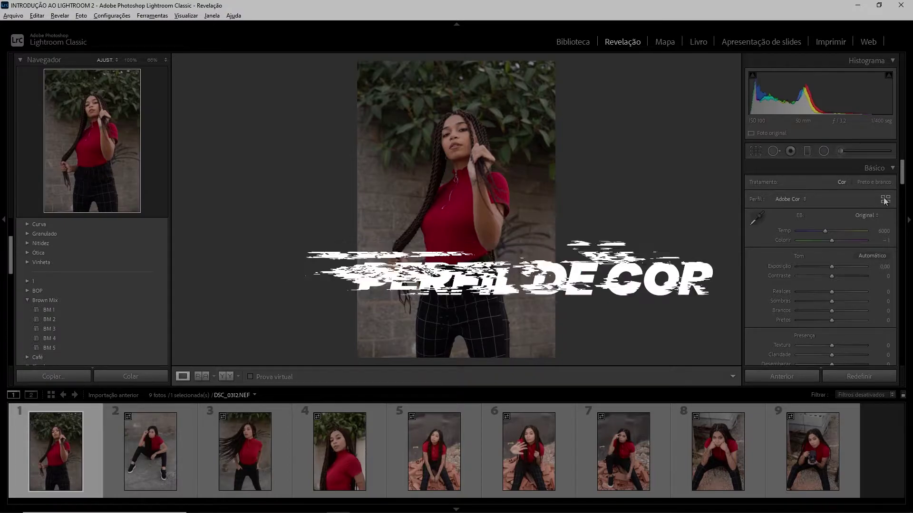
pyautogui.click(884, 198)
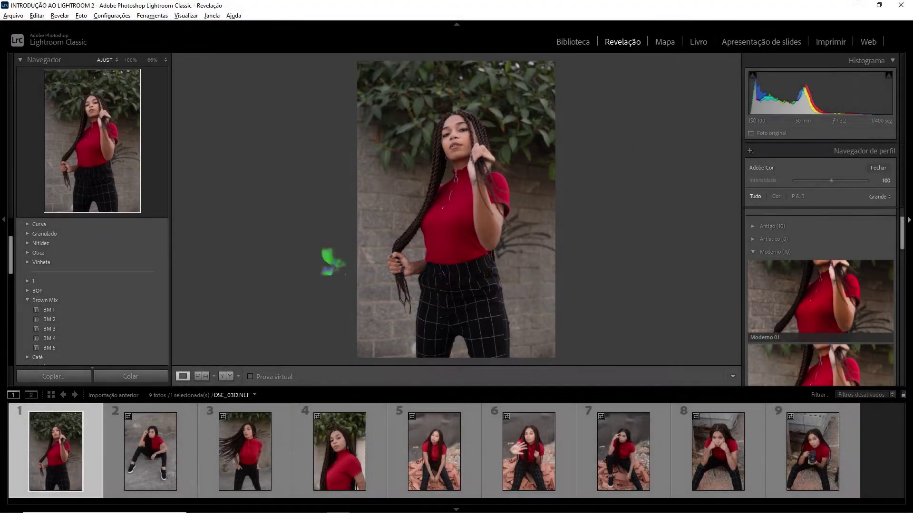
pyautogui.moveTo(903, 238)
pyautogui.mouseDown()
pyautogui.moveTo(909, 288)
pyautogui.moveTo(909, 229)
pyautogui.mouseUp()
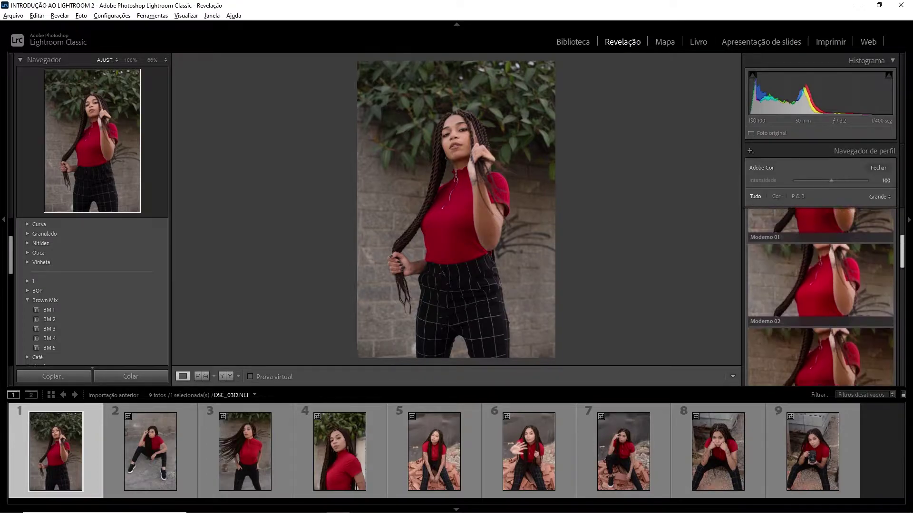
pyautogui.scroll(-3, 808, 309)
pyautogui.click(790, 309)
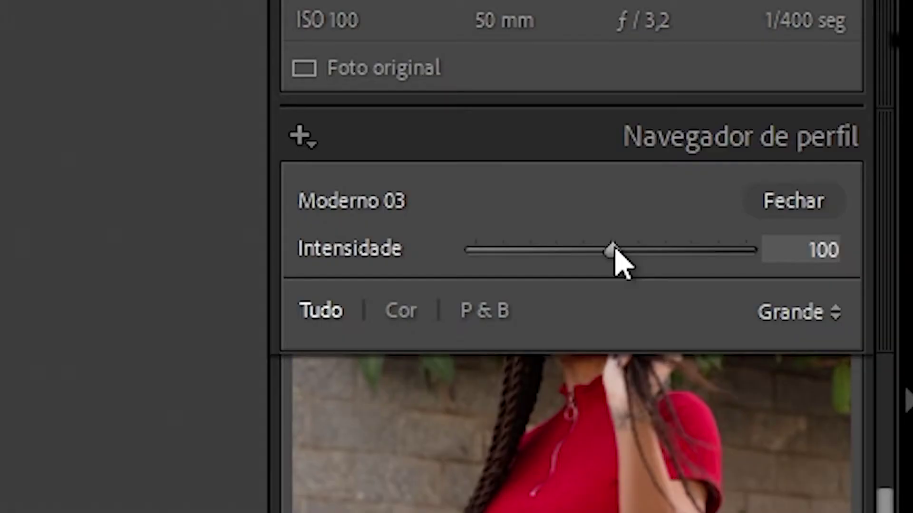
pyautogui.moveTo(832, 180); pyautogui.dragTo(824, 181)
pyautogui.moveTo(586, 248)
pyautogui.mouseDown()
pyautogui.moveTo(448, 241)
pyautogui.moveTo(833, 240)
pyautogui.mouseUp()
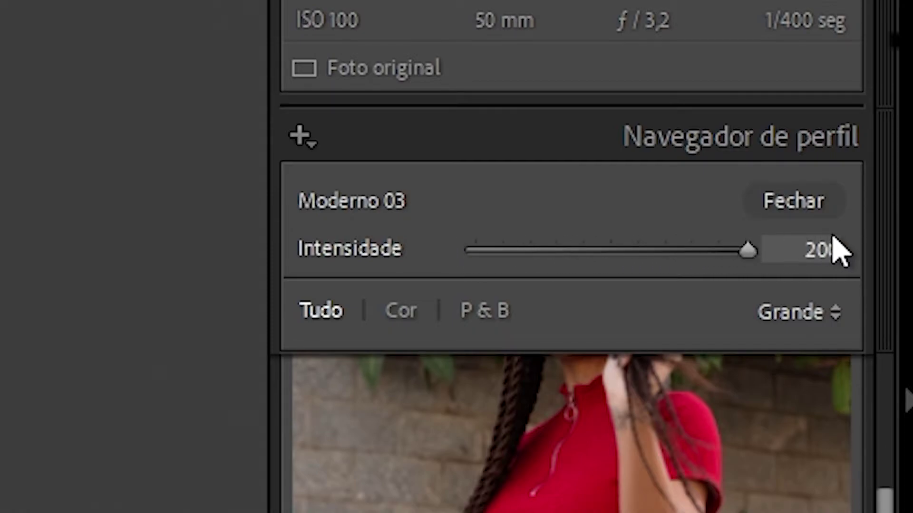
pyautogui.moveTo(868, 181); pyautogui.dragTo(829, 181)
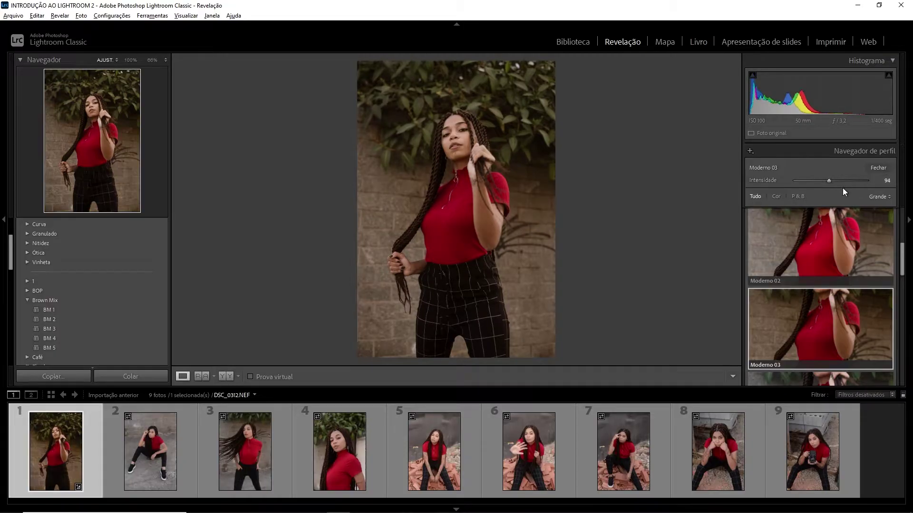
pyautogui.click(878, 169)
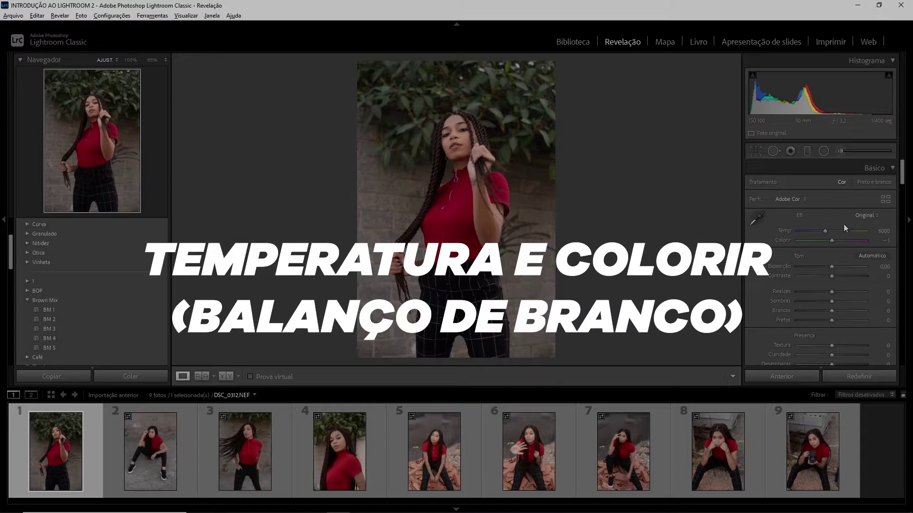
# Try a cooler temperature and a green tint, then restore as-shot Temp 6000 and Tint -1
pyautogui.moveTo(826, 231)
pyautogui.mouseDown()
pyautogui.moveTo(796, 230)
pyautogui.moveTo(880, 233)
pyautogui.mouseUp()
pyautogui.doubleClick(797, 231)
pyautogui.hotkey('ctrl', 'z')
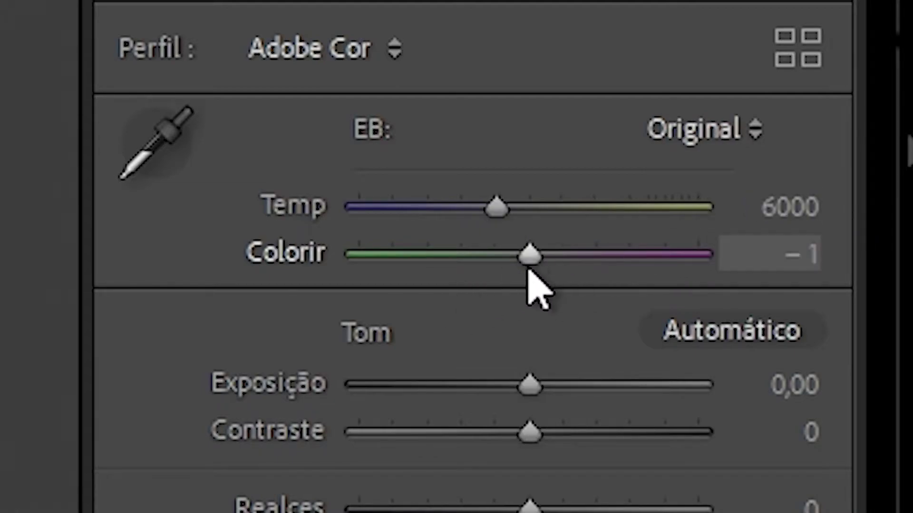
pyautogui.moveTo(527, 259)
pyautogui.mouseDown()
pyautogui.moveTo(344, 269)
pyautogui.moveTo(713, 286)
pyautogui.mouseUp()
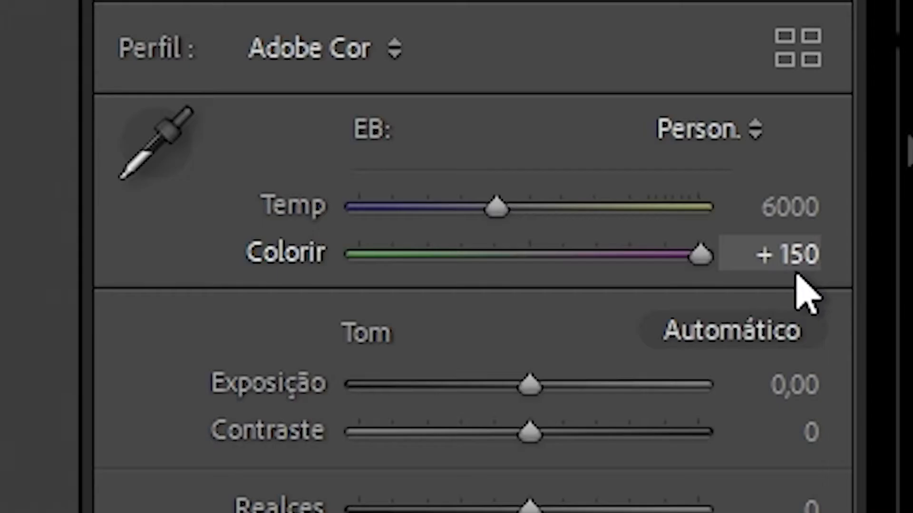
pyautogui.hotkey('ctrl', 'z')
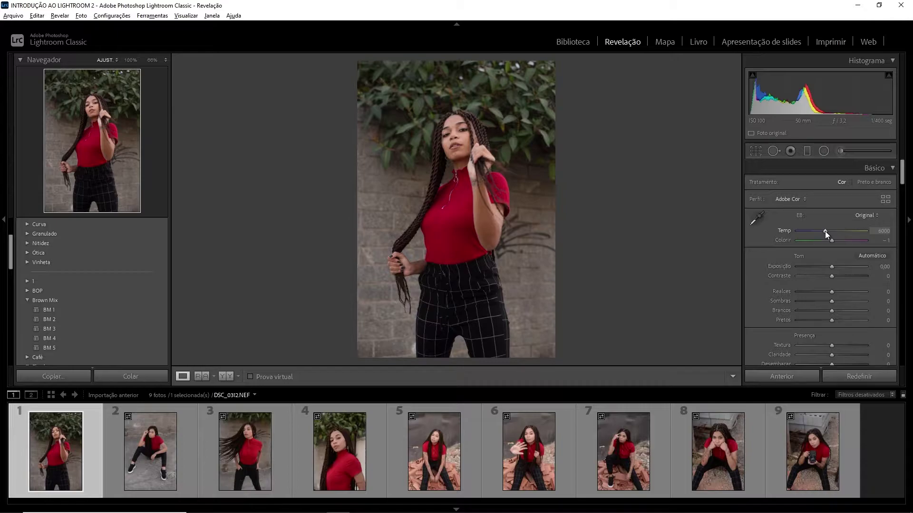
# Test maximum warmth and desaturate the orange tones in HSL Saturation
pyautogui.moveTo(826, 231); pyautogui.dragTo(883, 231)
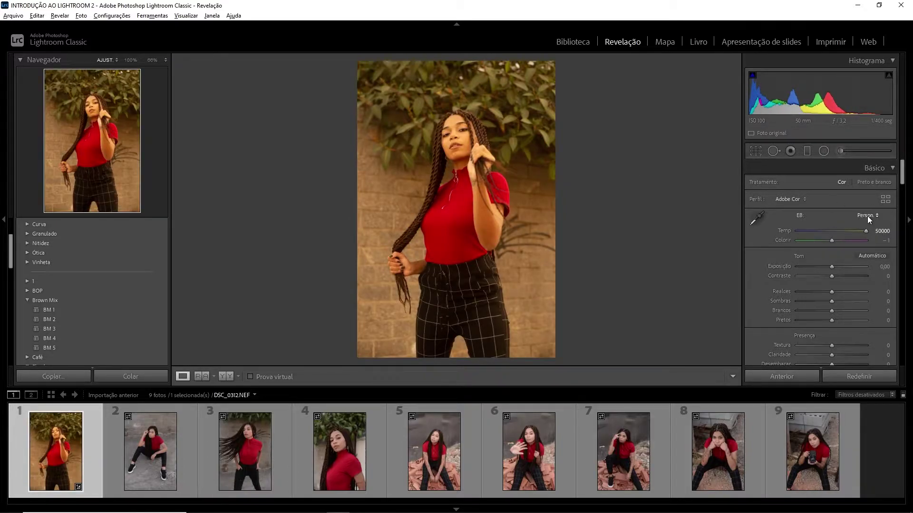
pyautogui.moveTo(904, 165); pyautogui.dragTo(903, 214)
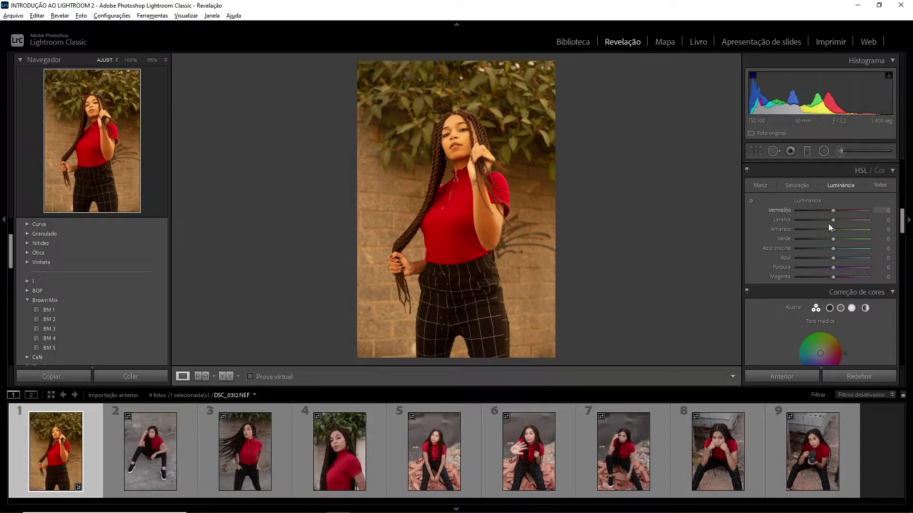
pyautogui.click(800, 187)
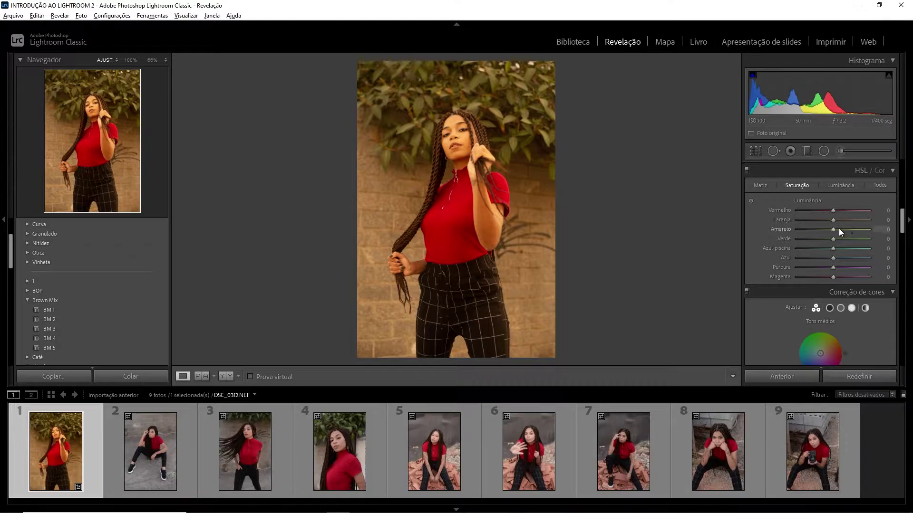
pyautogui.moveTo(834, 220); pyautogui.dragTo(779, 224)
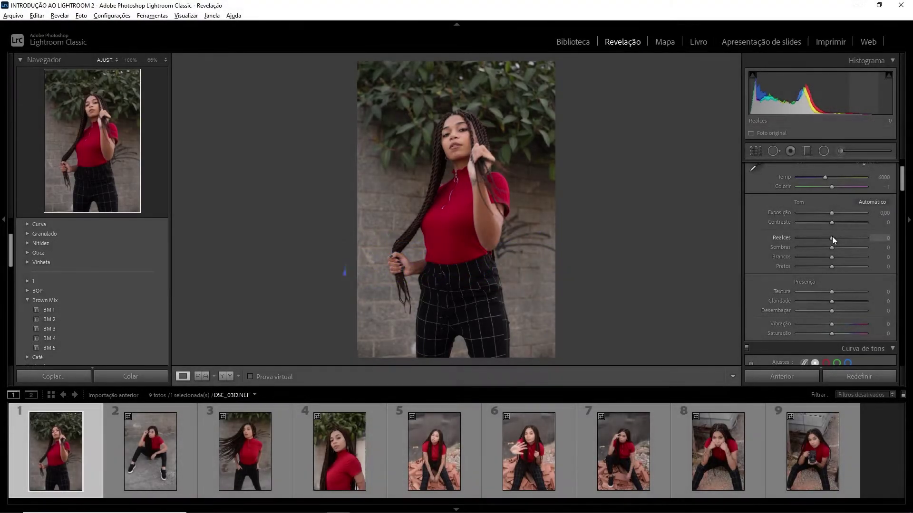
pyautogui.moveTo(832, 238); pyautogui.dragTo(848, 252)
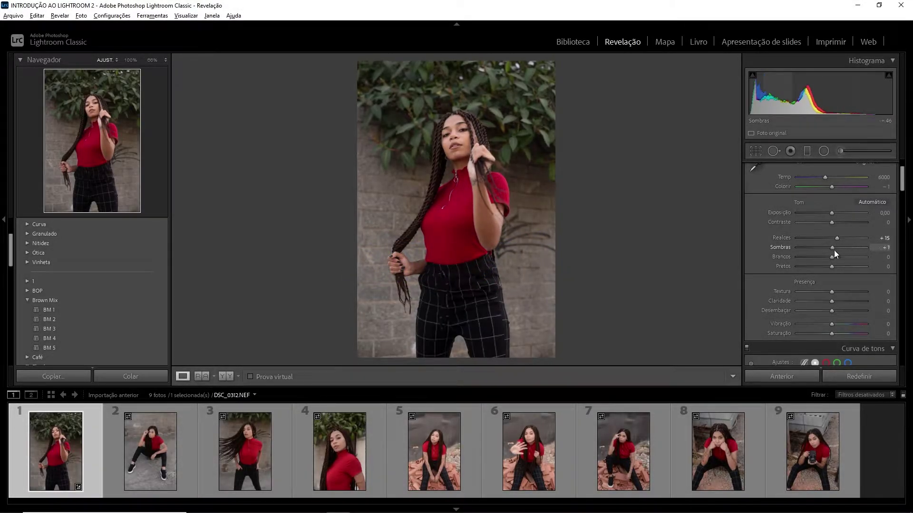
pyautogui.moveTo(833, 222)
pyautogui.mouseDown()
pyautogui.moveTo(849, 222)
pyautogui.moveTo(839, 213)
pyautogui.mouseUp()
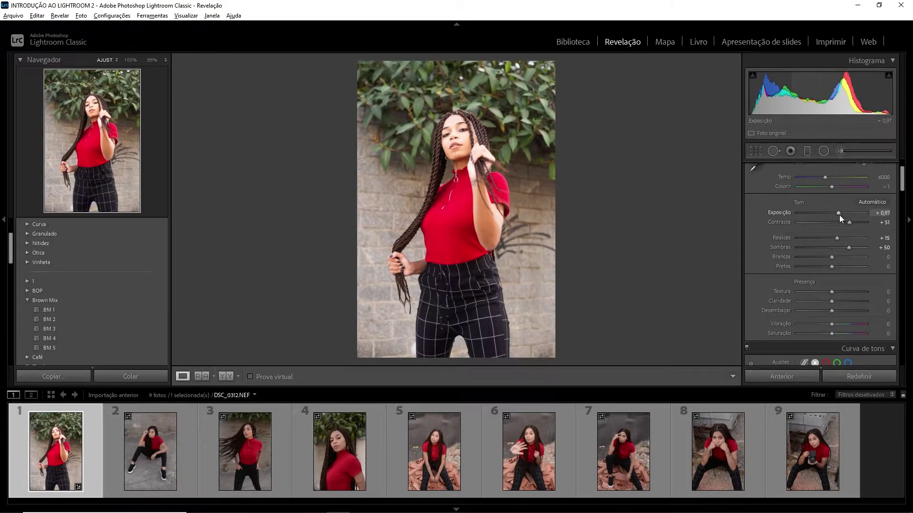
pyautogui.moveTo(835, 213); pyautogui.dragTo(848, 215)
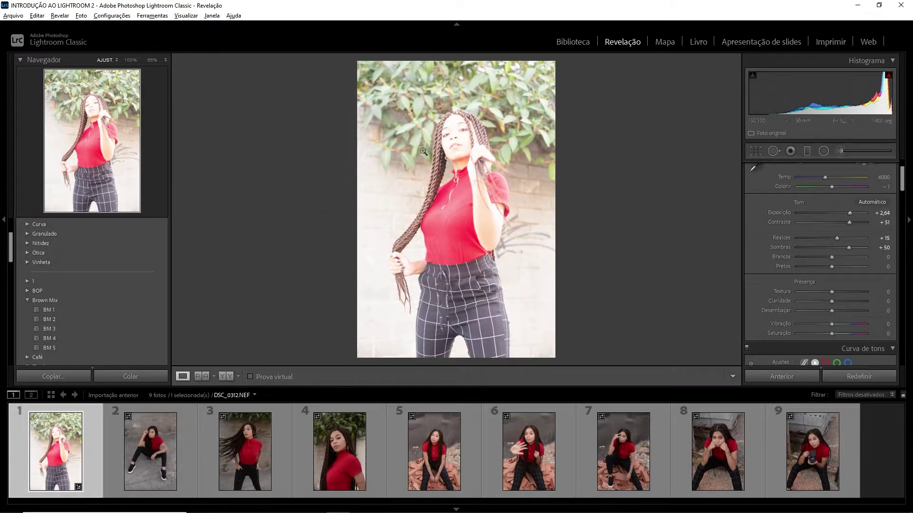
pyautogui.click(538, 193)
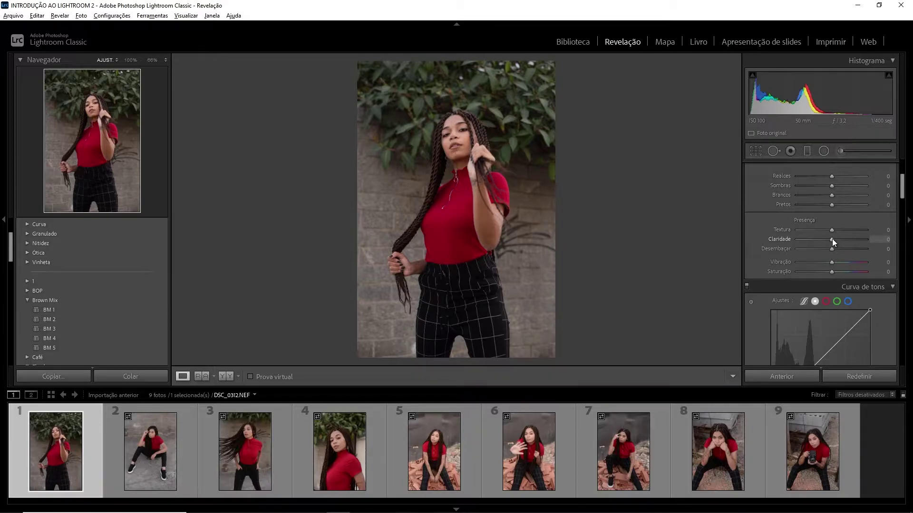
# Test clarity from +93 to -100 at 100% zoom, then reset clarity to 0
pyautogui.moveTo(832, 239); pyautogui.dragTo(863, 239)
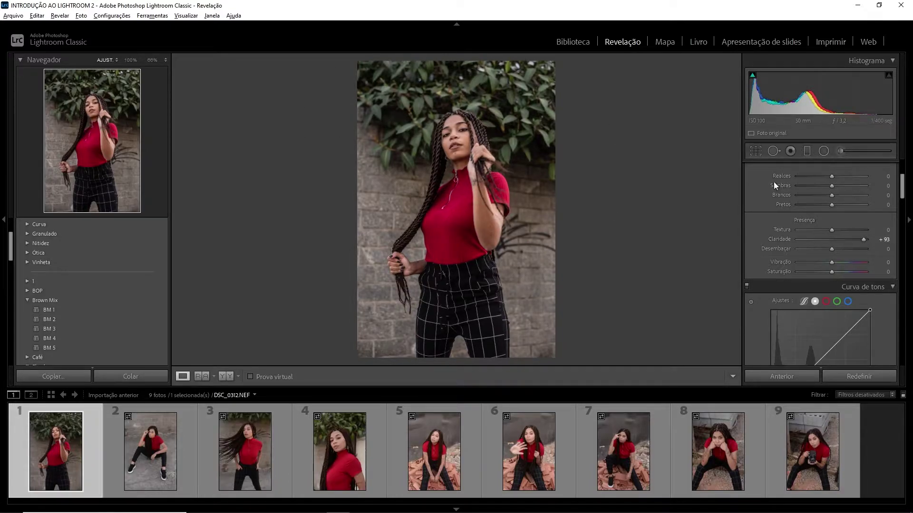
pyautogui.moveTo(857, 241); pyautogui.dragTo(795, 242)
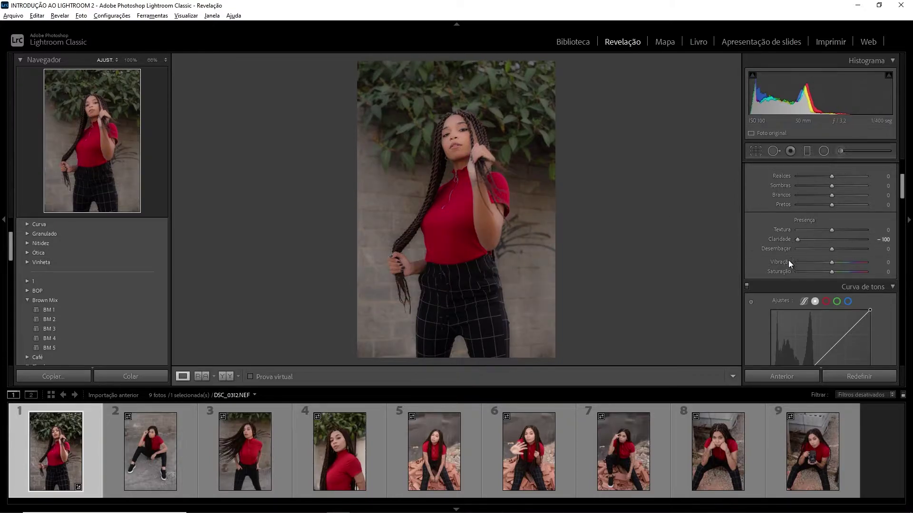
pyautogui.click(563, 210)
pyautogui.moveTo(563, 210)
pyautogui.mouseDown()
pyautogui.moveTo(614, 230)
pyautogui.moveTo(495, 214)
pyautogui.moveTo(494, 196)
pyautogui.mouseUp()
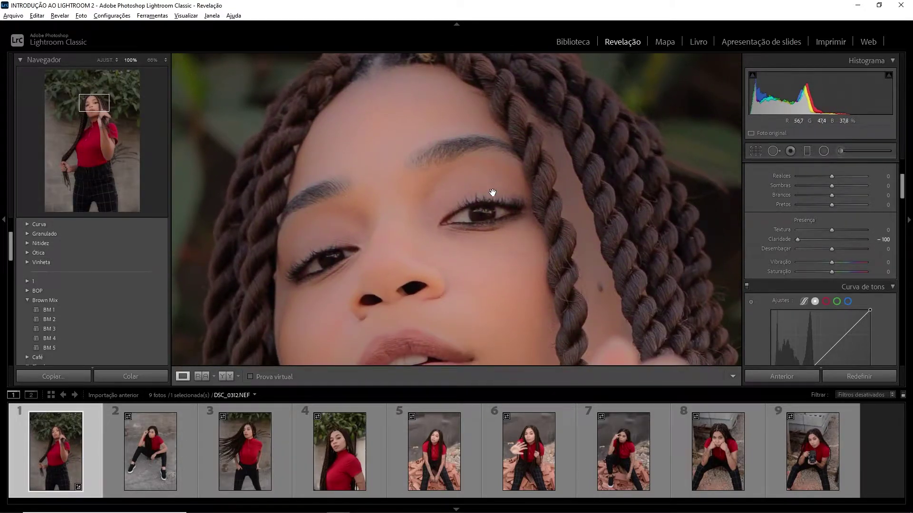
pyautogui.doubleClick(797, 239)
pyautogui.press('z')
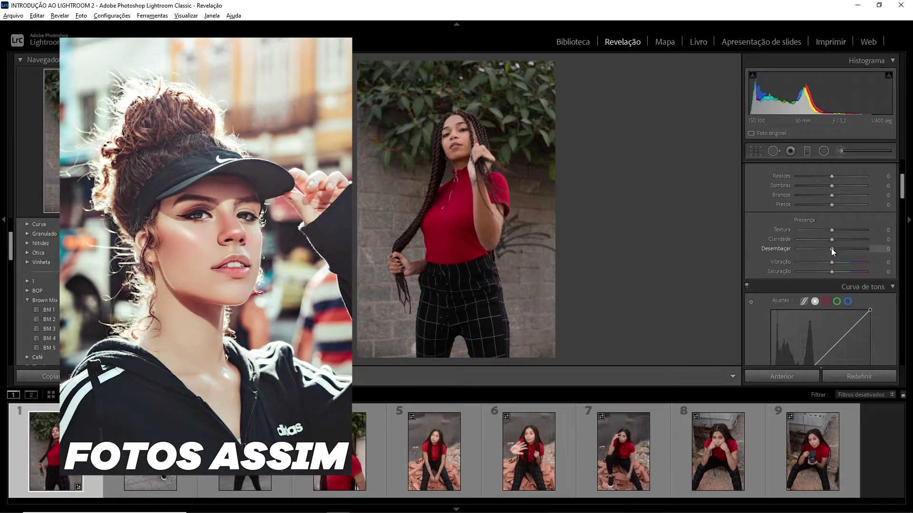
# Set the Dehaze slider to about +58
pyautogui.moveTo(832, 249); pyautogui.dragTo(851, 247)
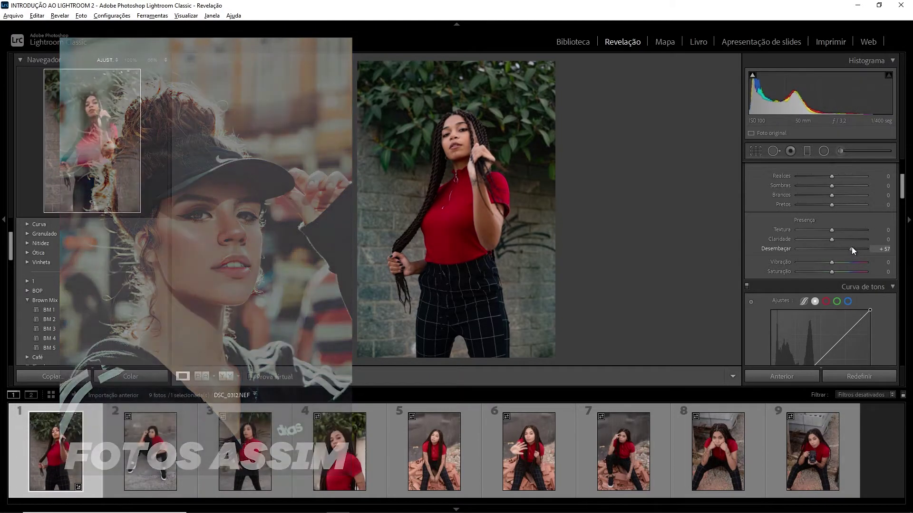
pyautogui.doubleClick(771, 248)
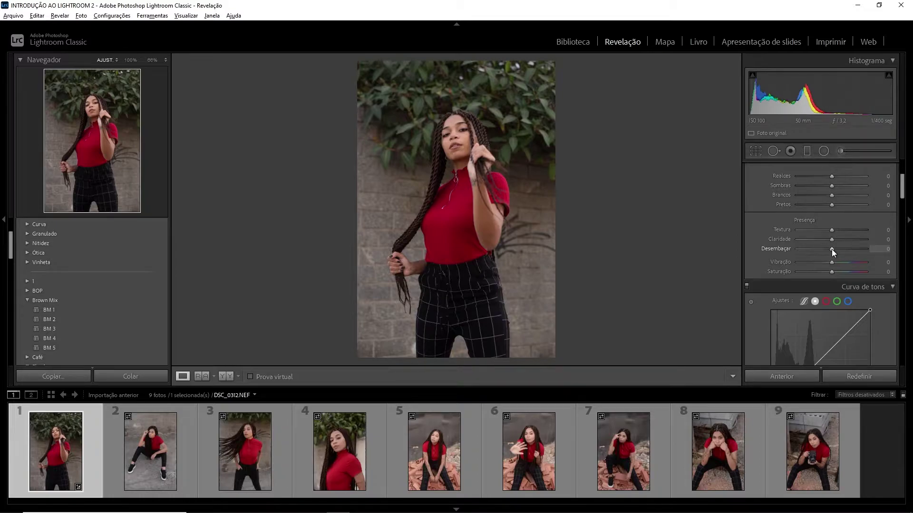
pyautogui.moveTo(831, 250); pyautogui.dragTo(851, 250)
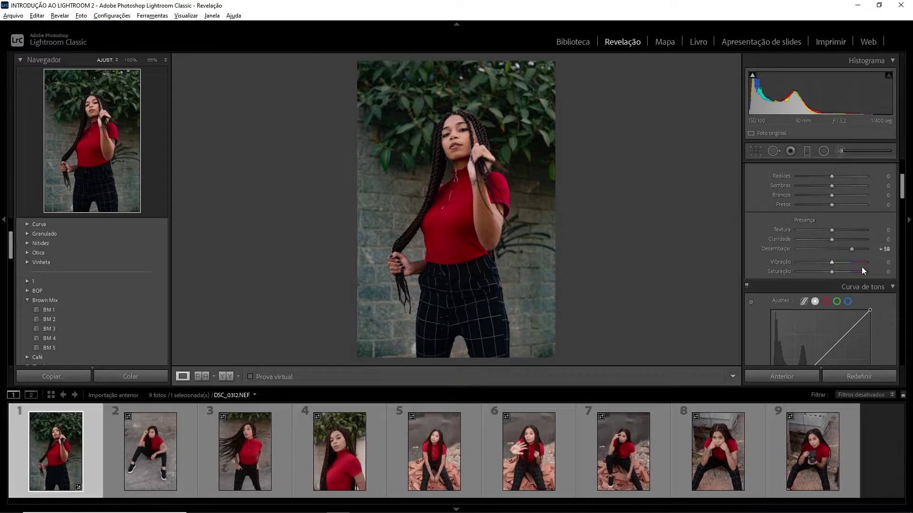
pyautogui.moveTo(832, 264); pyautogui.dragTo(874, 267)
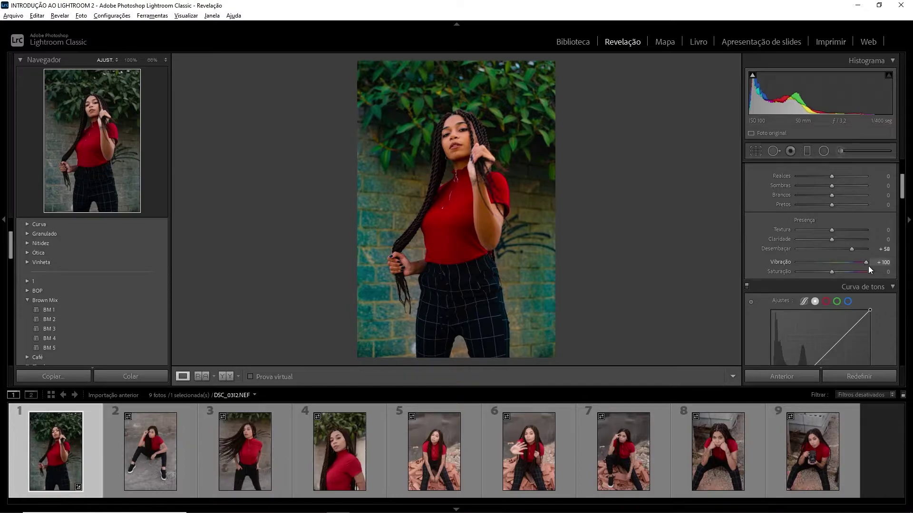
pyautogui.moveTo(869, 266); pyautogui.dragTo(778, 264)
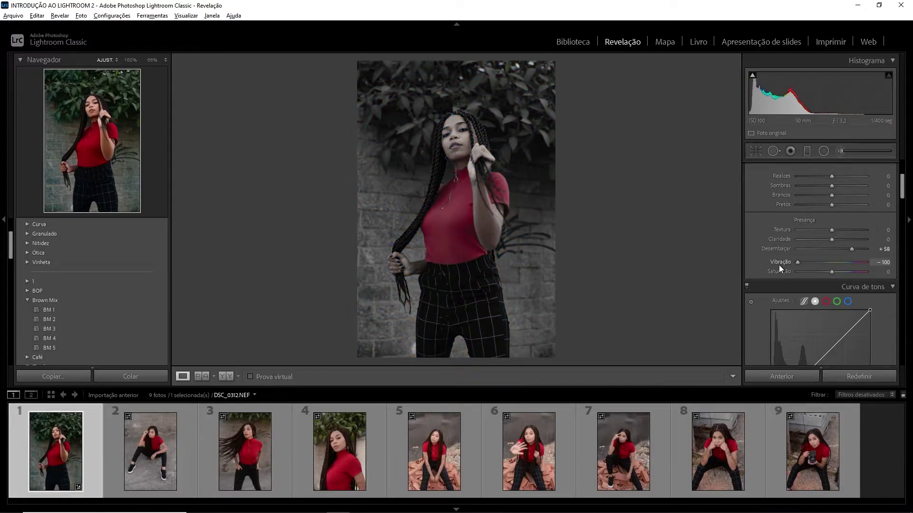
pyautogui.doubleClick(780, 263)
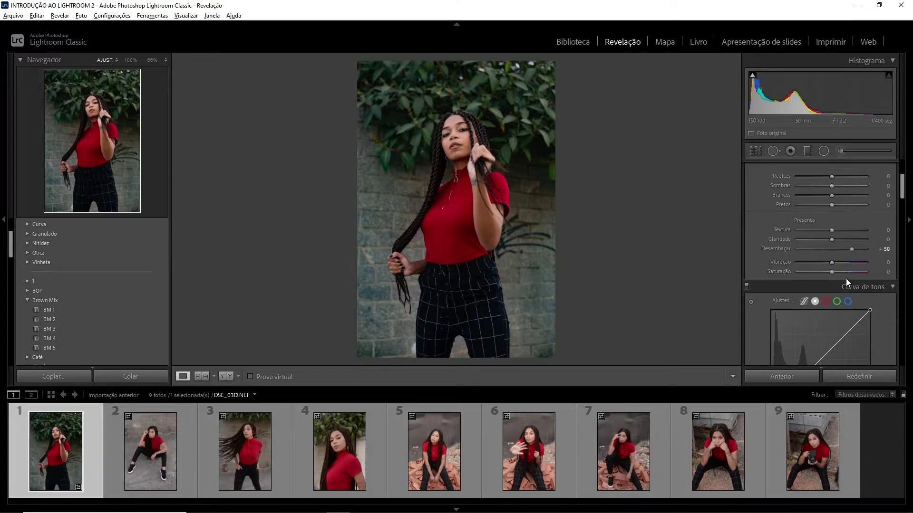
pyautogui.moveTo(835, 271); pyautogui.dragTo(760, 276)
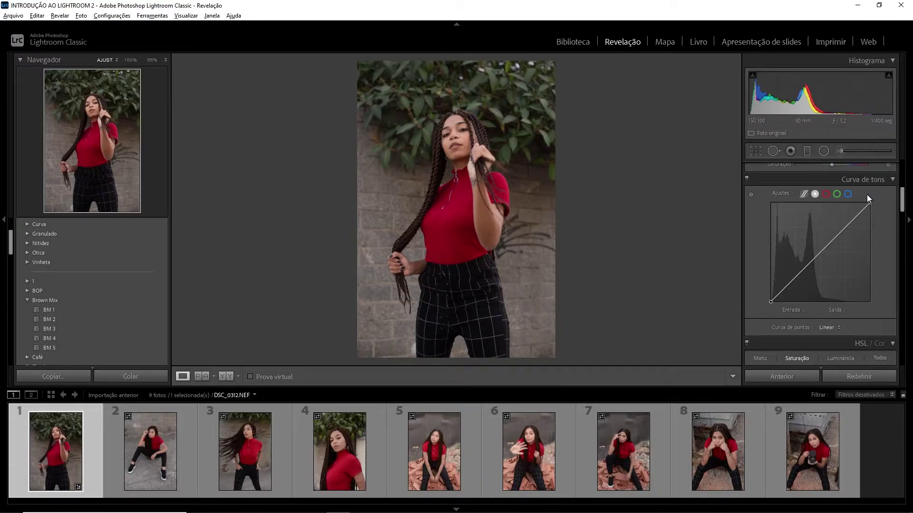
pyautogui.moveTo(820, 336)
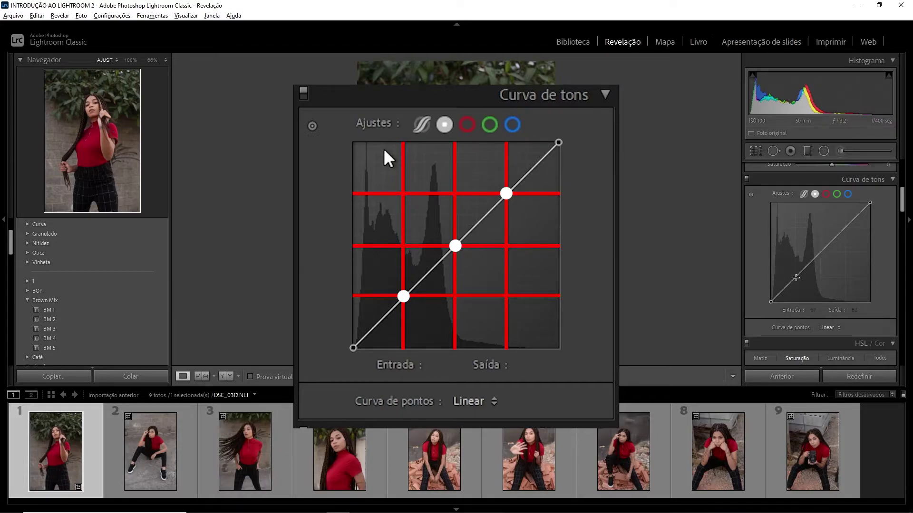
# Add shadow, midtone and highlight points to the tone curve and lift the shadows
pyautogui.click(795, 277)
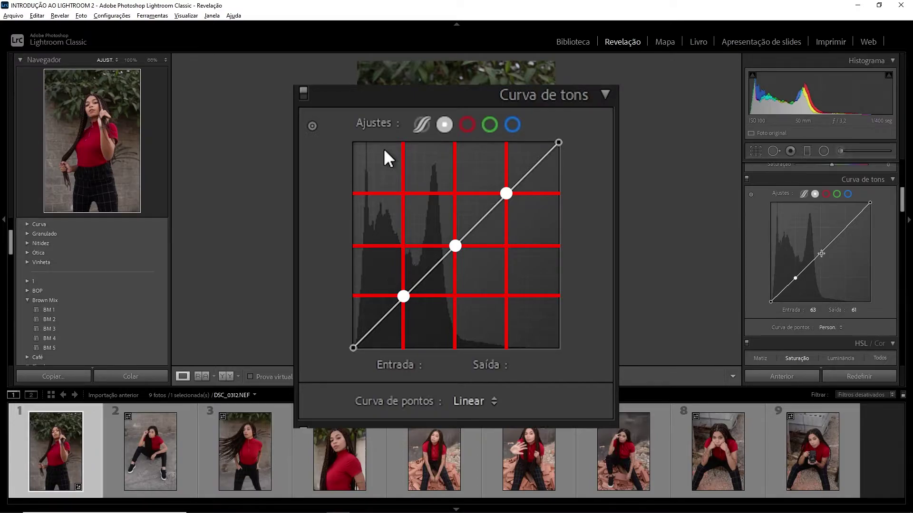
pyautogui.click(822, 251)
pyautogui.click(846, 226)
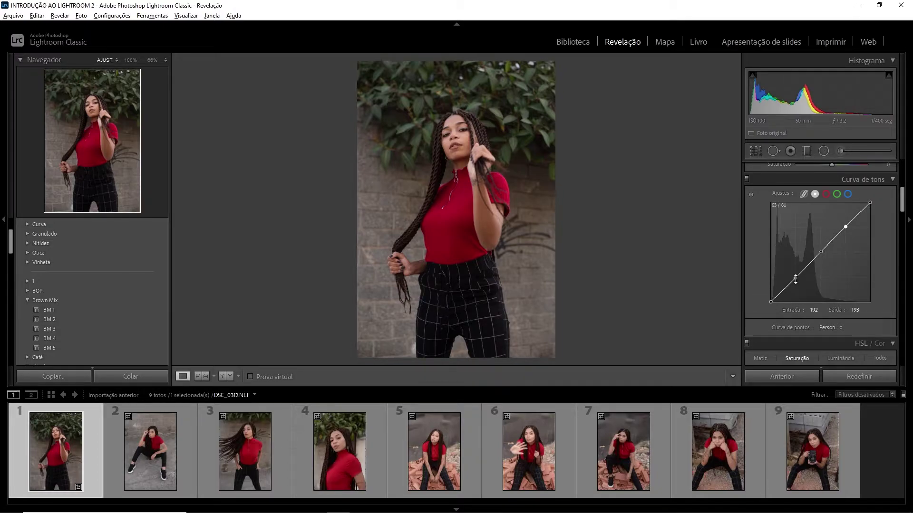
pyautogui.moveTo(796, 279); pyautogui.dragTo(792, 276)
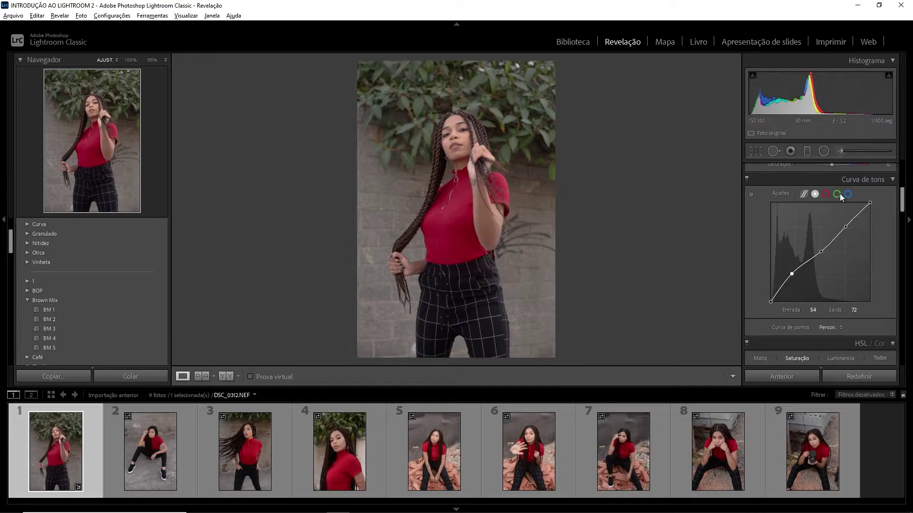
# Raise the Red channel midtone point from 126 to 140 for a pinkish tint
pyautogui.click(826, 194)
pyautogui.hotkey('ctrl', 'z')
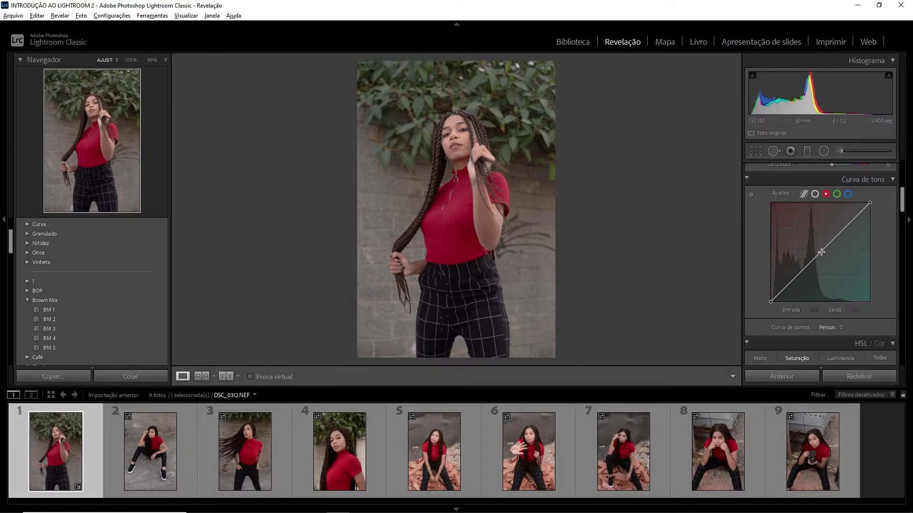
pyautogui.moveTo(820, 252); pyautogui.dragTo(820, 247)
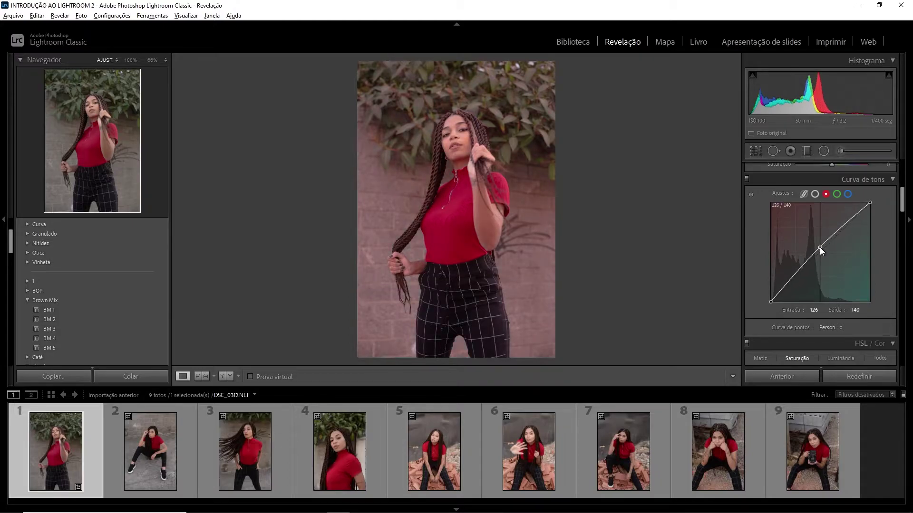
pyautogui.moveTo(820, 247); pyautogui.dragTo(820, 246)
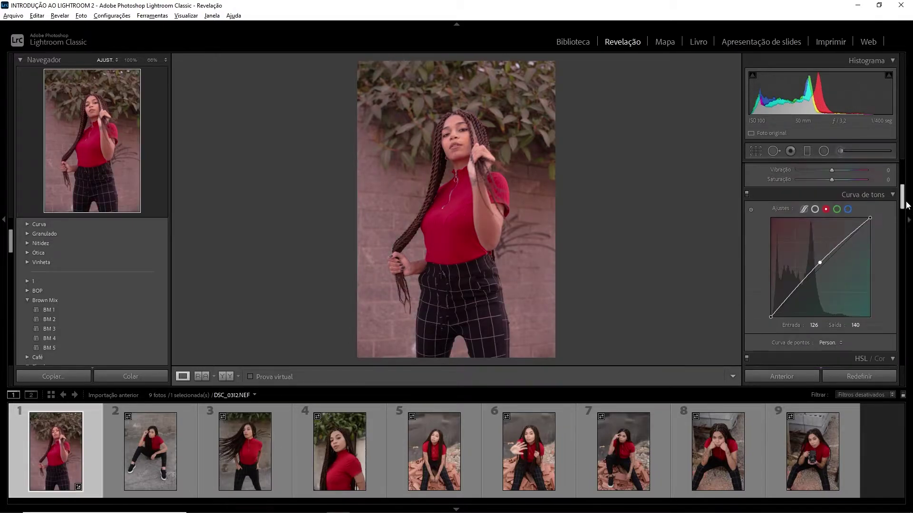
pyautogui.scroll(-5, 836, 228)
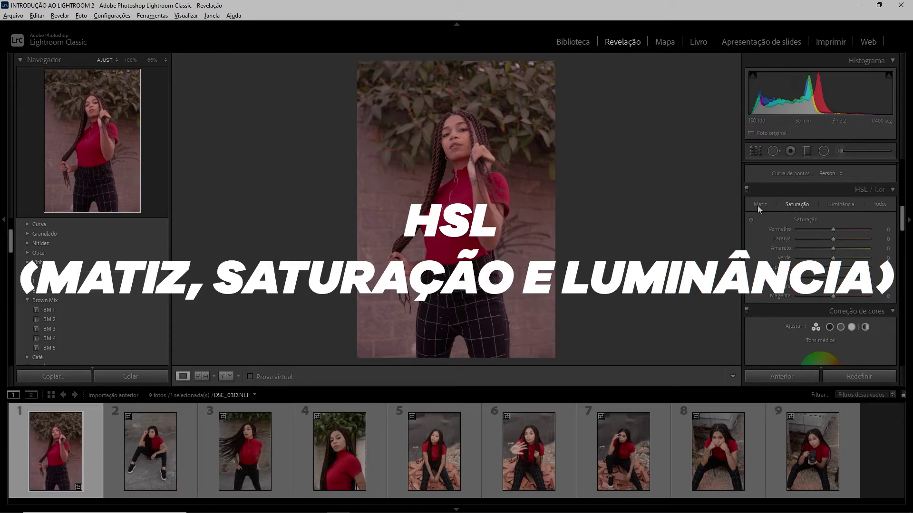
# Review the HSL Hue, Saturation and Luminance sliders, then reset the colour edits to neutral
pyautogui.click(758, 206)
pyautogui.click(796, 206)
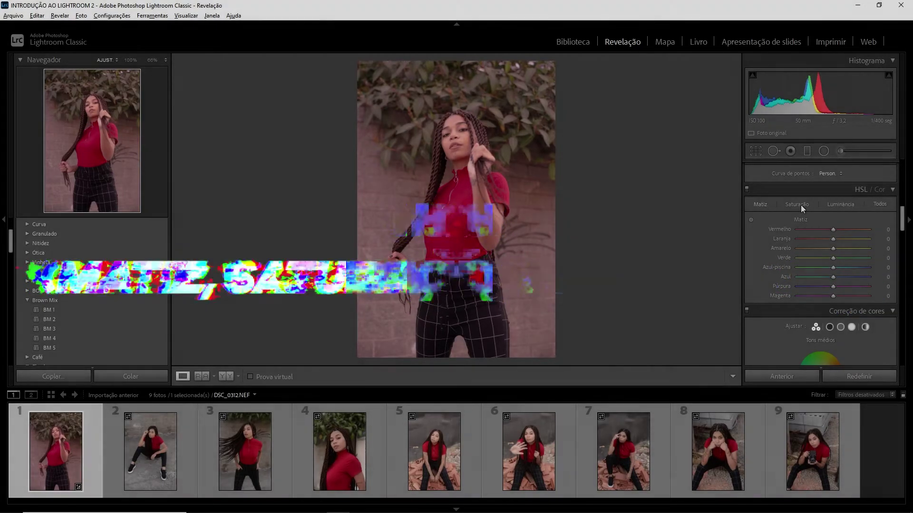
pyautogui.click(844, 204)
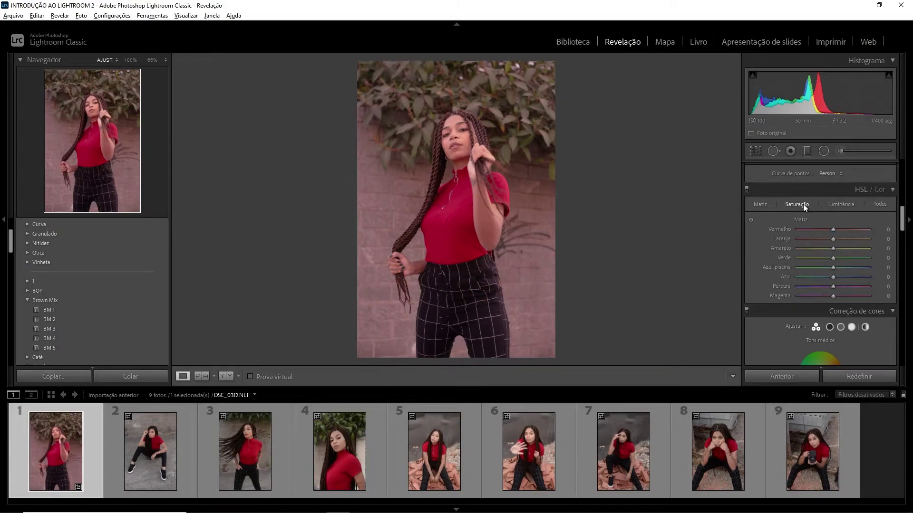
pyautogui.click(802, 204)
pyautogui.click(840, 204)
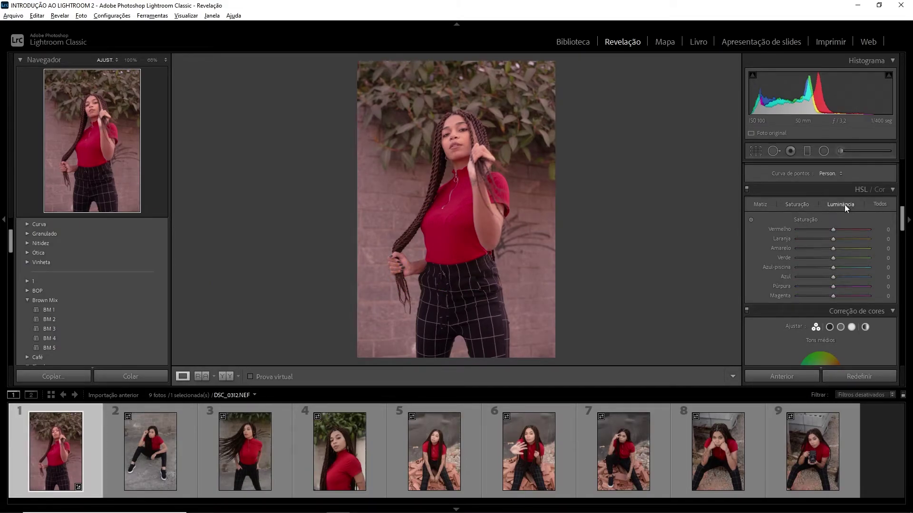
pyautogui.click(766, 204)
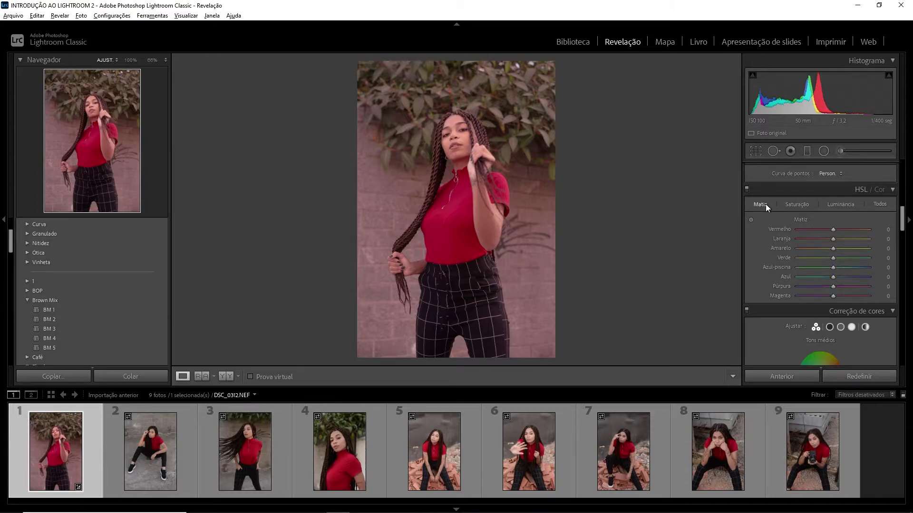
pyautogui.click(793, 204)
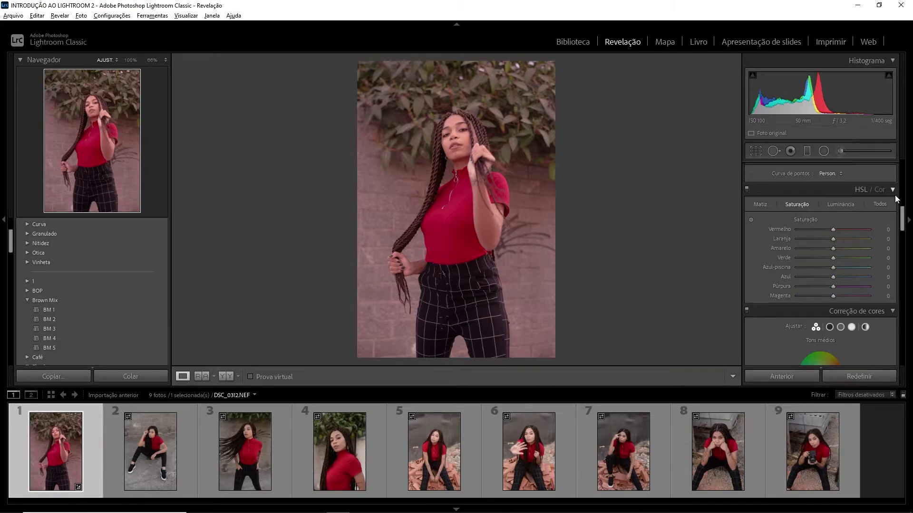
pyautogui.click(854, 377)
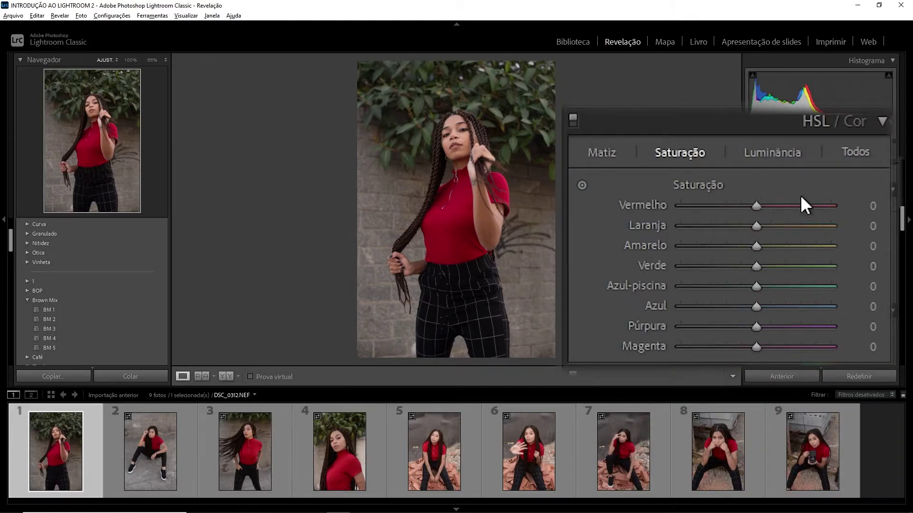
pyautogui.moveTo(755, 209)
pyautogui.mouseDown()
pyautogui.moveTo(840, 214)
pyautogui.moveTo(668, 217)
pyautogui.mouseUp()
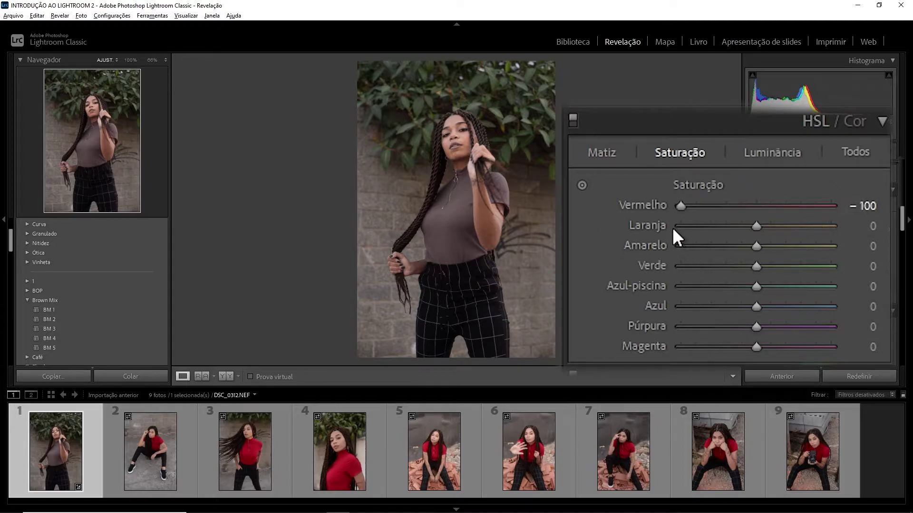
pyautogui.hotkey('ctrl', 'z')
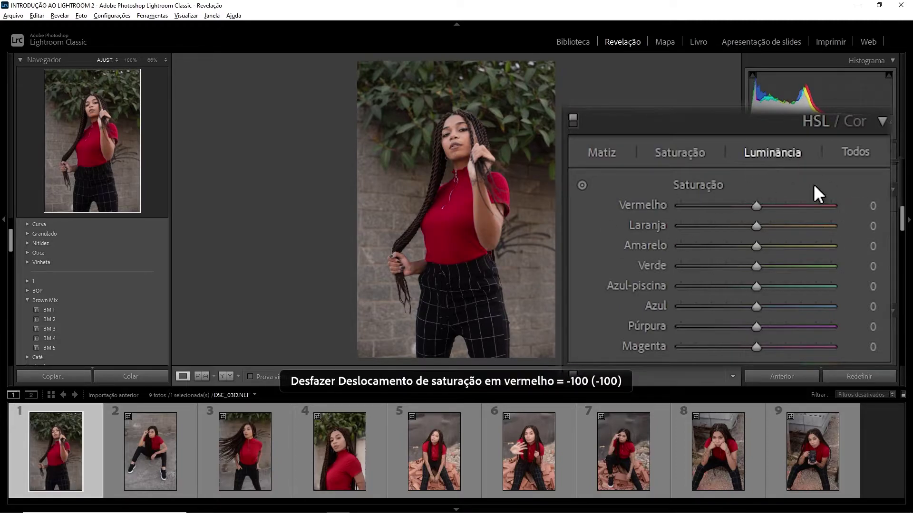
pyautogui.moveTo(756, 205)
pyautogui.mouseDown()
pyautogui.moveTo(859, 209)
pyautogui.moveTo(646, 212)
pyautogui.mouseUp()
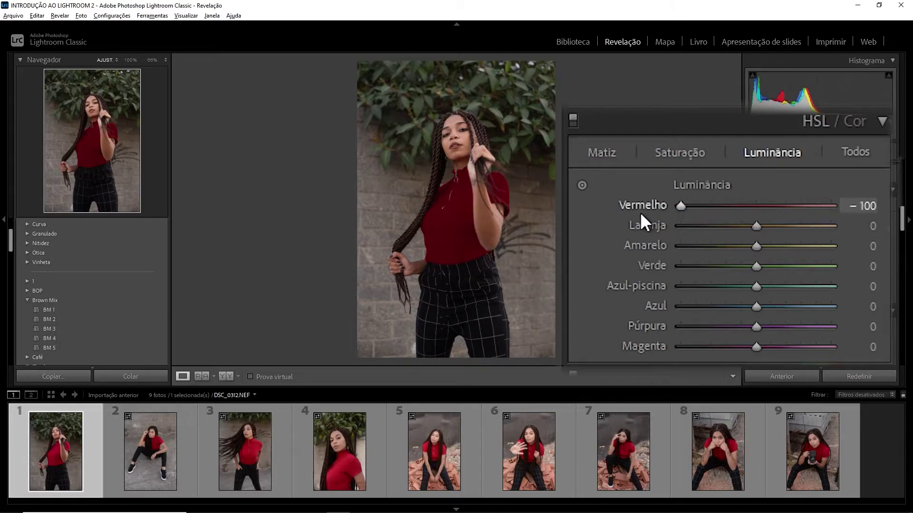
pyautogui.doubleClick(706, 190)
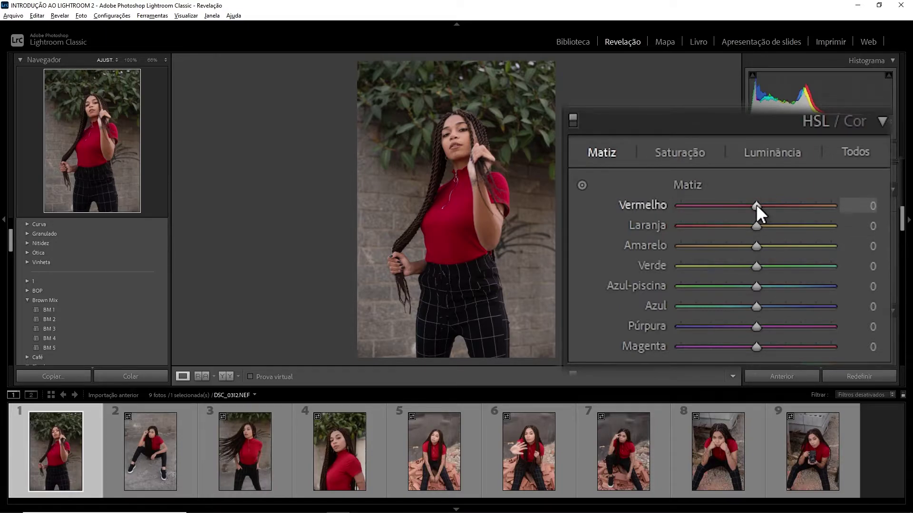
pyautogui.moveTo(756, 204); pyautogui.dragTo(841, 202)
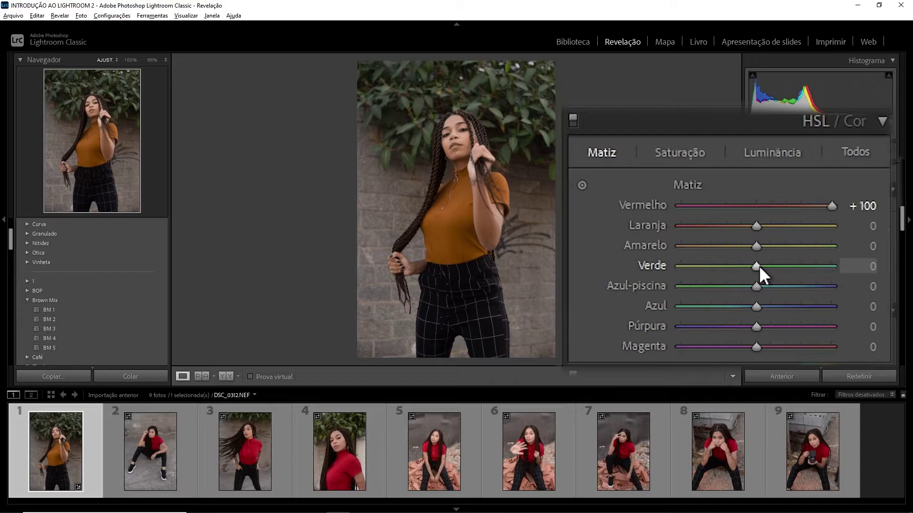
pyautogui.moveTo(757, 267); pyautogui.dragTo(849, 279)
pyautogui.moveTo(829, 261); pyautogui.dragTo(825, 261)
pyautogui.moveTo(746, 263); pyautogui.dragTo(629, 273)
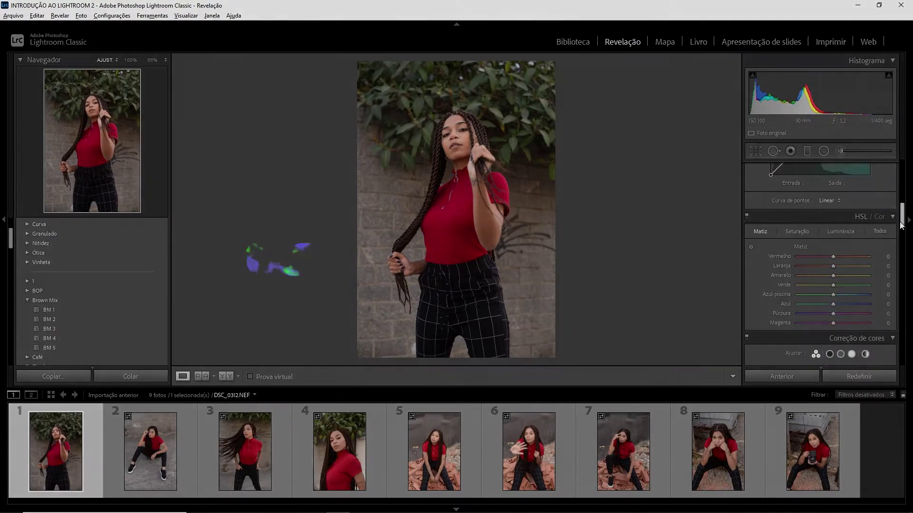
# Scroll the Develop panel down to the Color Grading section
pyautogui.moveTo(901, 225); pyautogui.dragTo(894, 242)
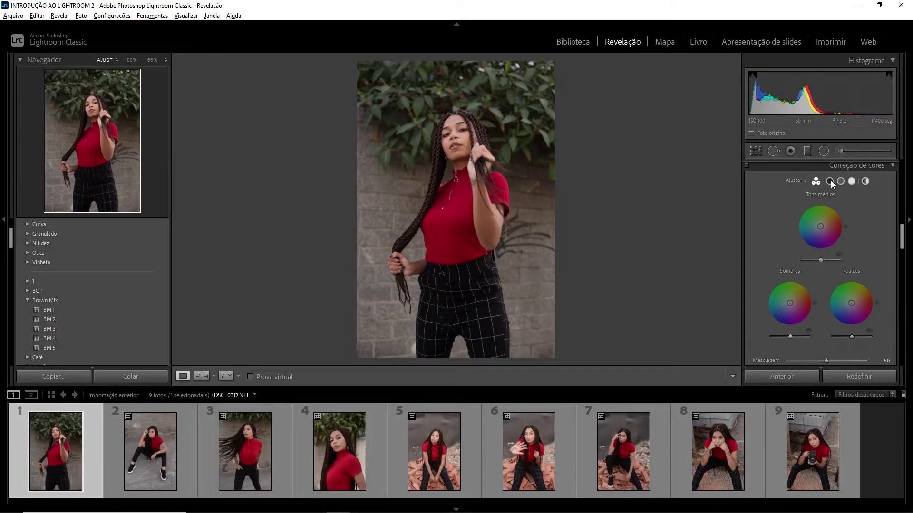
# Compare the midtone and highlight wheels, returning to Shadows and undoing a hue change
pyautogui.click(830, 181)
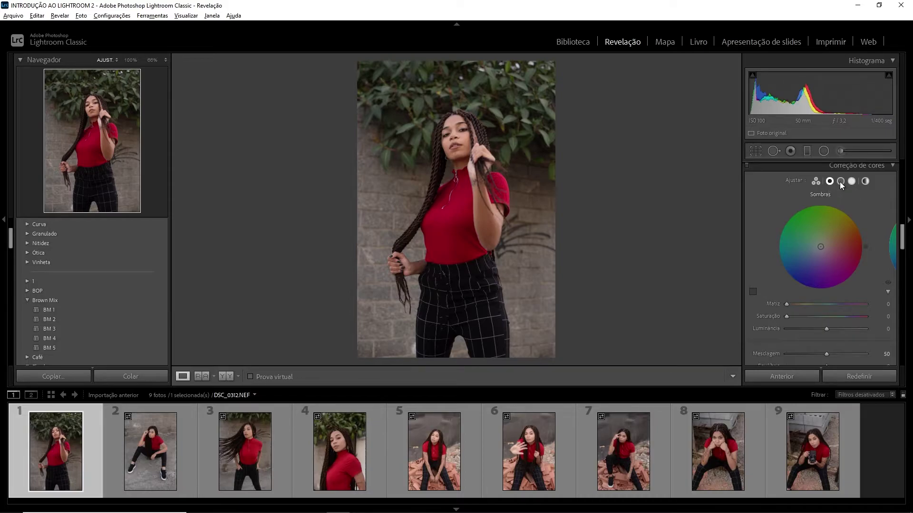
pyautogui.click(840, 182)
pyautogui.click(851, 182)
pyautogui.click(829, 181)
pyautogui.hotkey('ctrl', 'z')
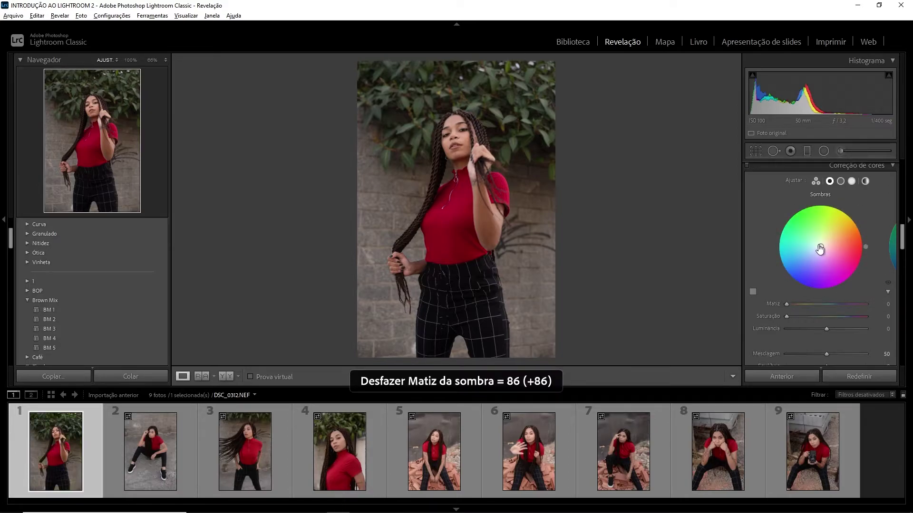
# Grade the shadows to hue 328, saturation 7, undoing the luminance change
pyautogui.moveTo(820, 246)
pyautogui.mouseDown()
pyautogui.moveTo(826, 227)
pyautogui.moveTo(816, 268)
pyautogui.moveTo(784, 245)
pyautogui.moveTo(789, 264)
pyautogui.moveTo(802, 267)
pyautogui.moveTo(797, 262)
pyautogui.moveTo(847, 250)
pyautogui.mouseUp()
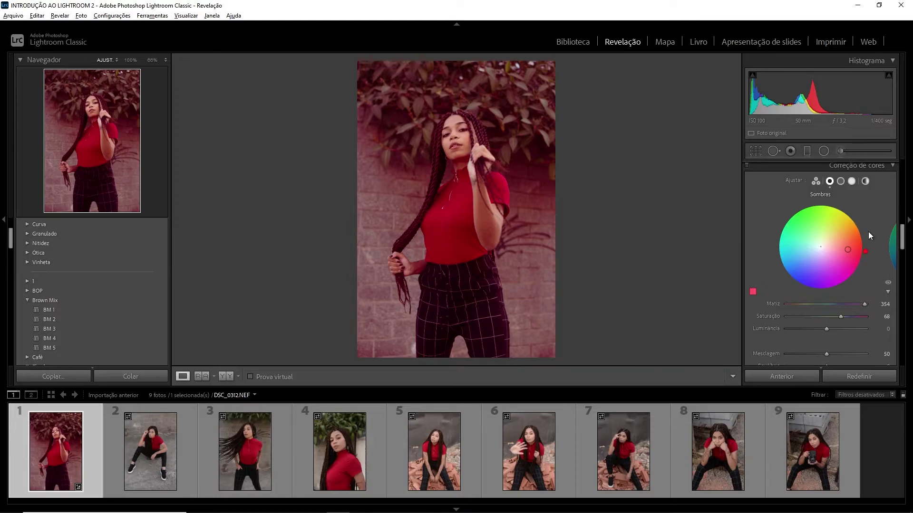
pyautogui.moveTo(848, 250); pyautogui.dragTo(828, 248)
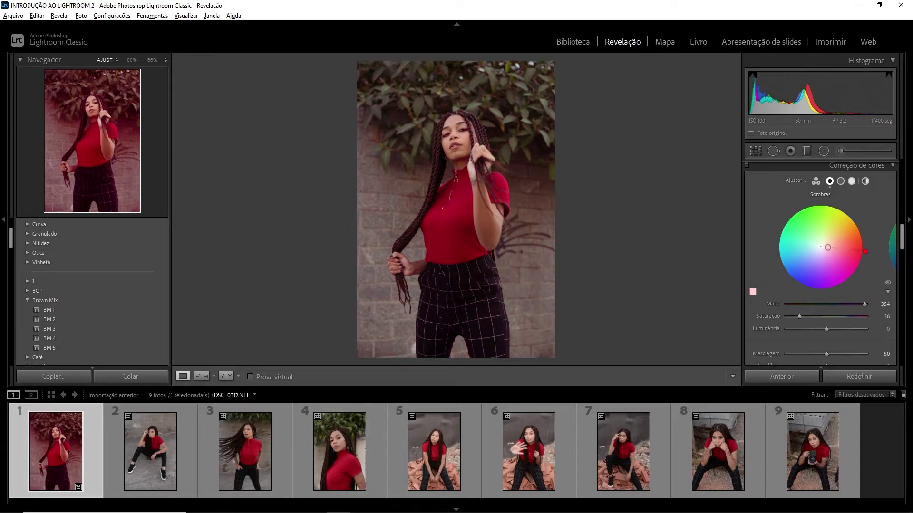
pyautogui.moveTo(864, 304)
pyautogui.mouseDown()
pyautogui.moveTo(799, 310)
pyautogui.moveTo(860, 302)
pyautogui.mouseUp()
pyautogui.moveTo(799, 316)
pyautogui.mouseDown()
pyautogui.moveTo(760, 317)
pyautogui.moveTo(802, 316)
pyautogui.moveTo(792, 316)
pyautogui.mouseUp()
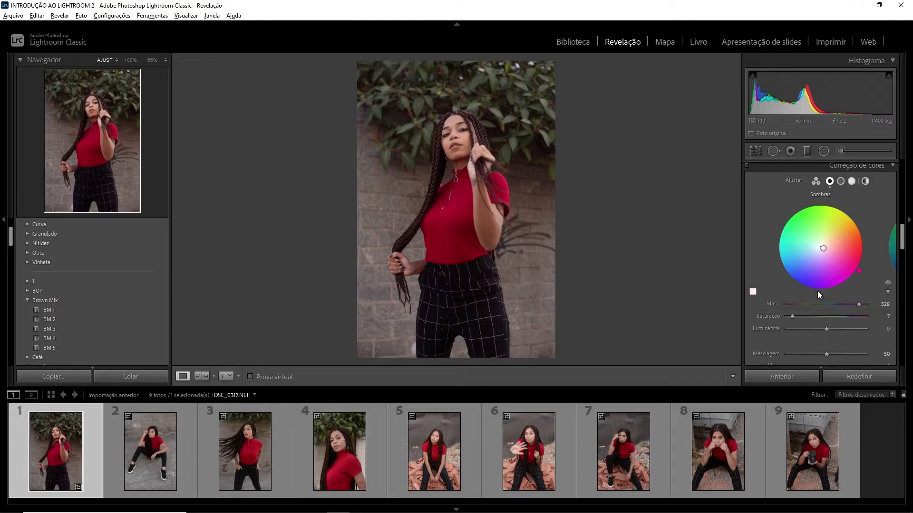
pyautogui.moveTo(817, 326)
pyautogui.mouseDown()
pyautogui.moveTo(826, 327)
pyautogui.moveTo(783, 330)
pyautogui.moveTo(878, 332)
pyautogui.mouseUp()
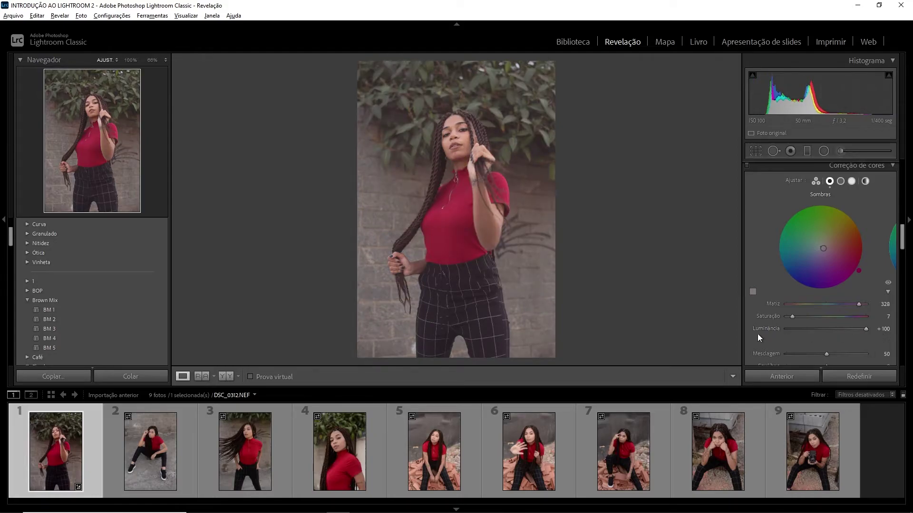
pyautogui.hotkey('ctrl', 'z')
pyautogui.hotkey('ctrl', 'z')
pyautogui.hotkey('ctrl', 'z')
pyautogui.scroll(-3, 821, 252)
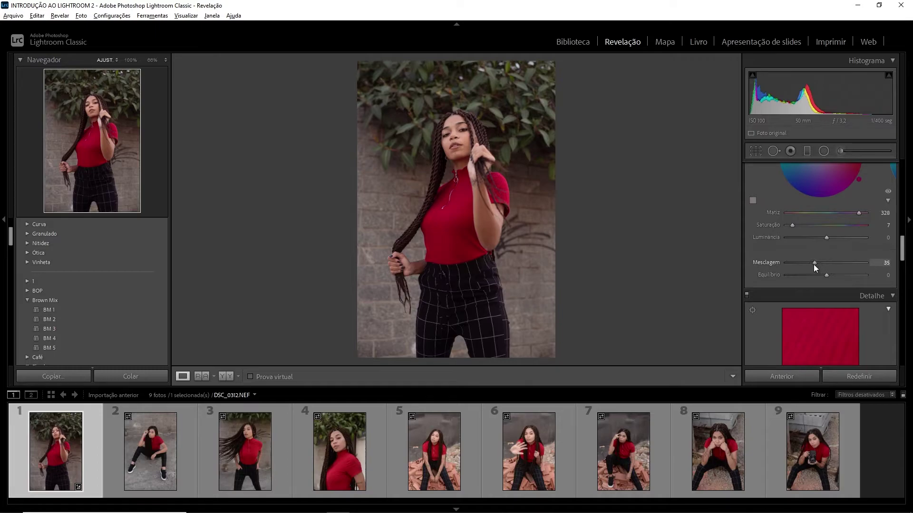
# Reset color grading blending to 50 and balance to 0, bringing the Detail panel into view
pyautogui.doubleClick(764, 264)
pyautogui.moveTo(827, 275)
pyautogui.mouseDown()
pyautogui.moveTo(881, 277)
pyautogui.moveTo(767, 282)
pyautogui.moveTo(779, 278)
pyautogui.mouseUp()
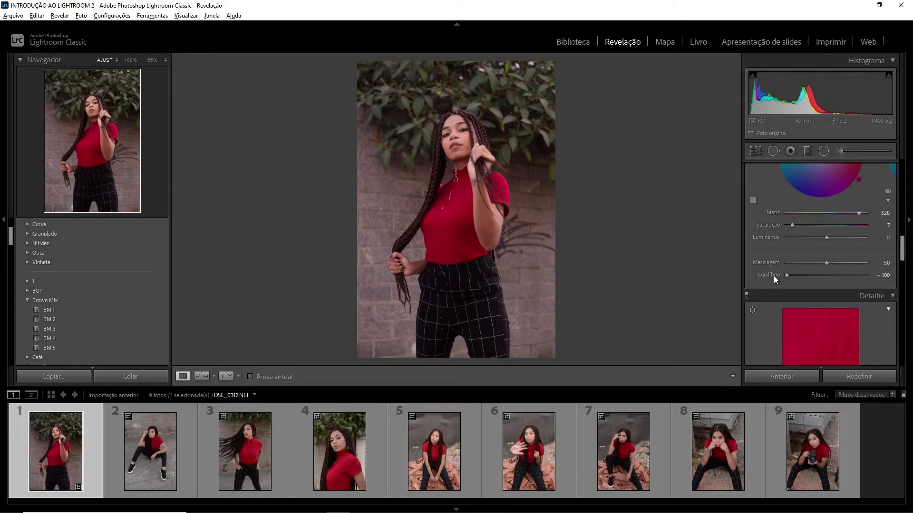
pyautogui.doubleClick(775, 276)
pyautogui.moveTo(902, 248); pyautogui.dragTo(900, 261)
# Set sharpening amount to 83 and luminance noise reduction to 41
pyautogui.scroll(-2, 889, 228)
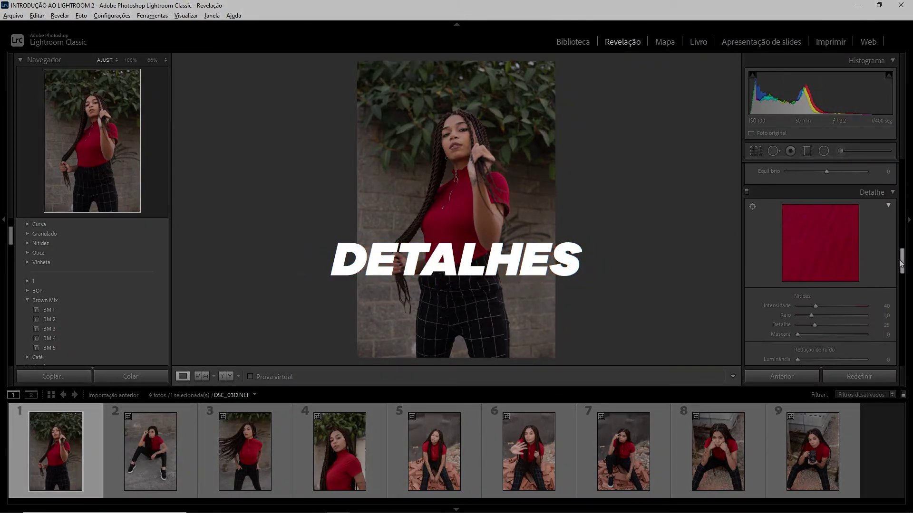
pyautogui.scroll(-1, 879, 199)
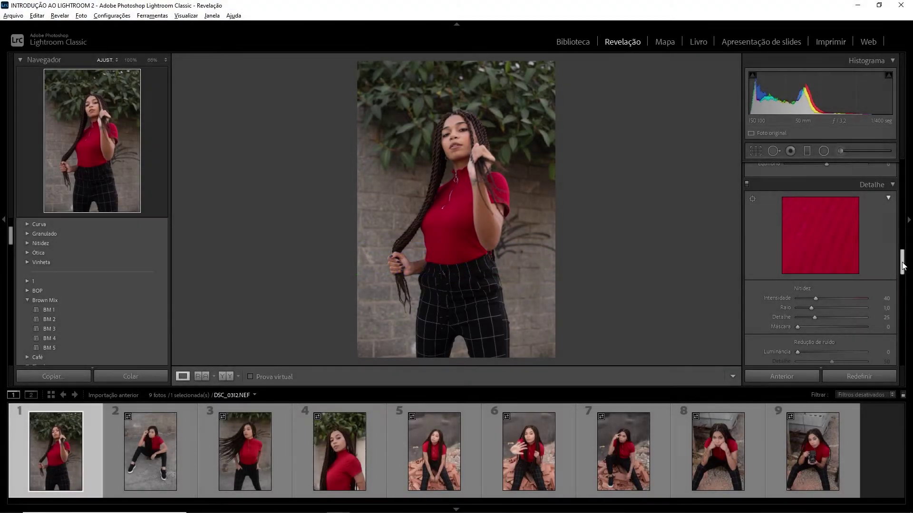
pyautogui.moveTo(902, 259); pyautogui.dragTo(900, 266)
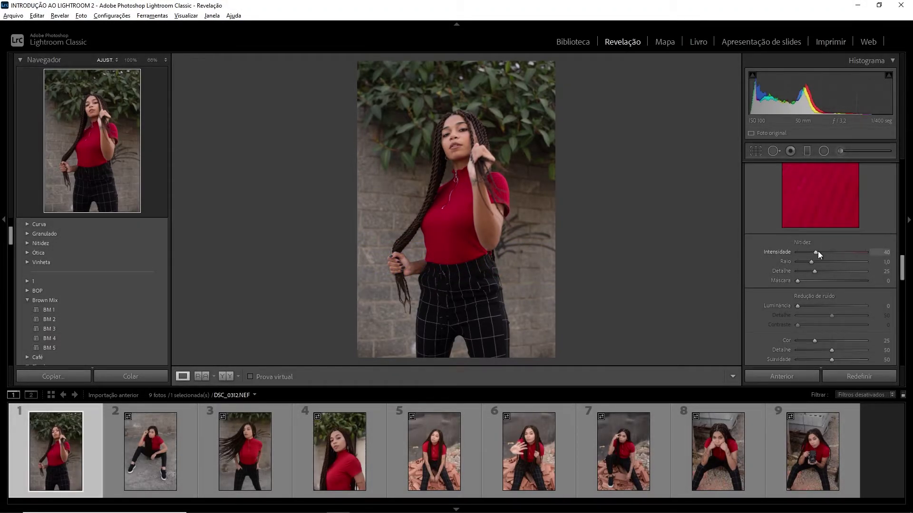
pyautogui.moveTo(815, 251); pyautogui.dragTo(836, 251)
pyautogui.scroll(-1, 908, 272)
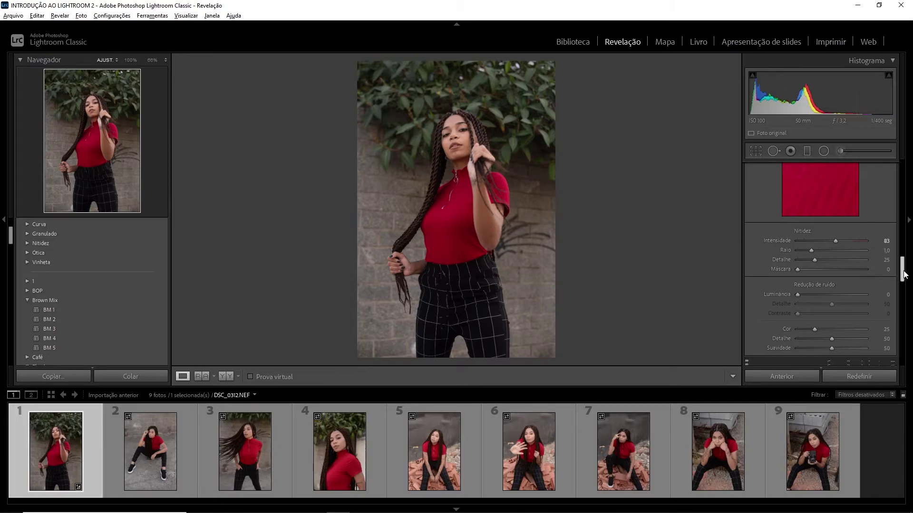
pyautogui.moveTo(778, 257); pyautogui.dragTo(812, 264)
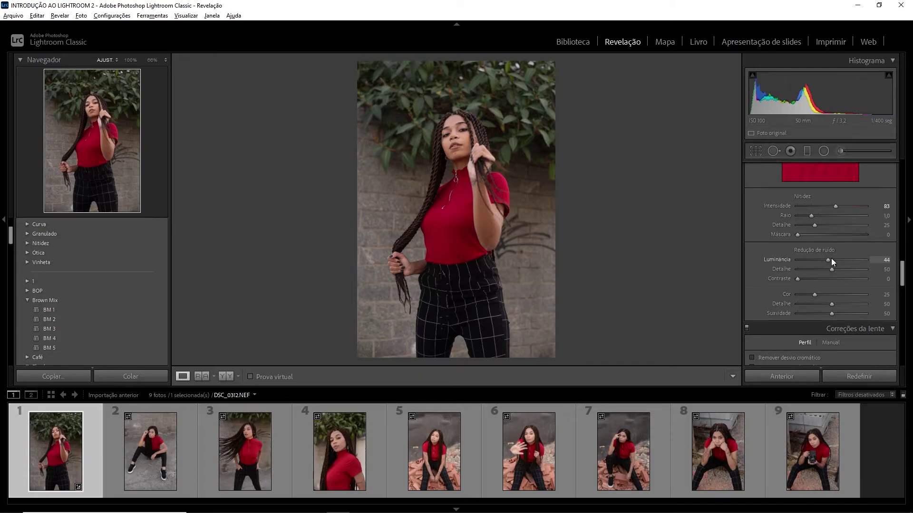
pyautogui.moveTo(813, 259); pyautogui.dragTo(825, 260)
# Inspect the detail at 100% across the shoulder, face, hand and leaves
pyautogui.click(527, 164)
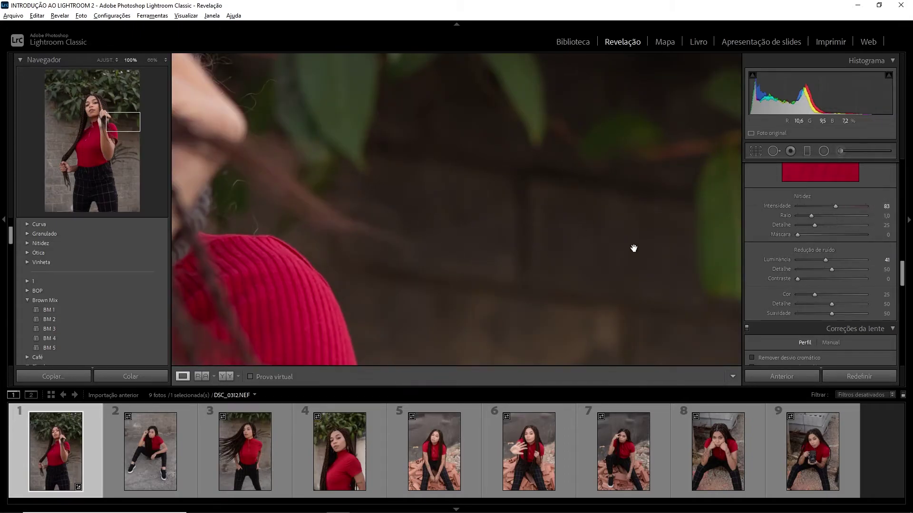
pyautogui.moveTo(634, 248); pyautogui.dragTo(575, 256)
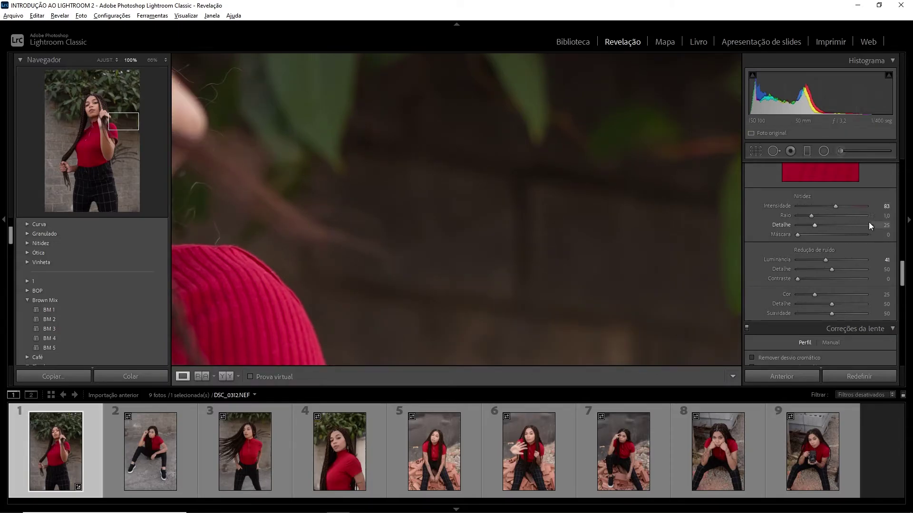
pyautogui.moveTo(212, 159); pyautogui.dragTo(656, 271)
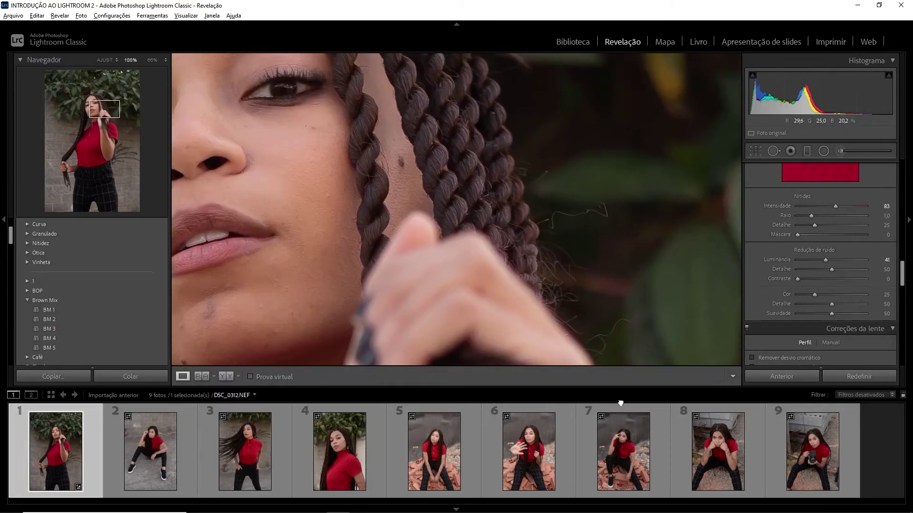
pyautogui.moveTo(621, 403); pyautogui.dragTo(246, 234)
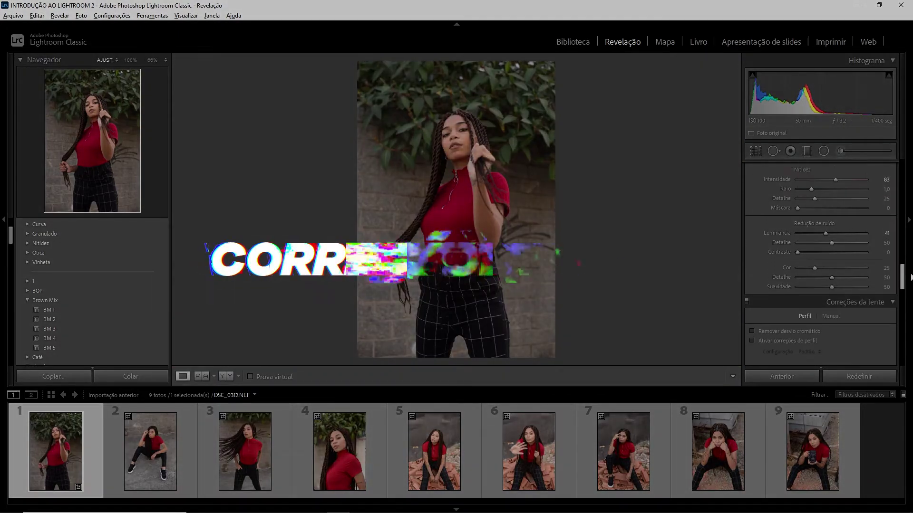
# Enable chromatic aberration removal and the lens profile corrections
pyautogui.moveTo(910, 277); pyautogui.dragTo(911, 288)
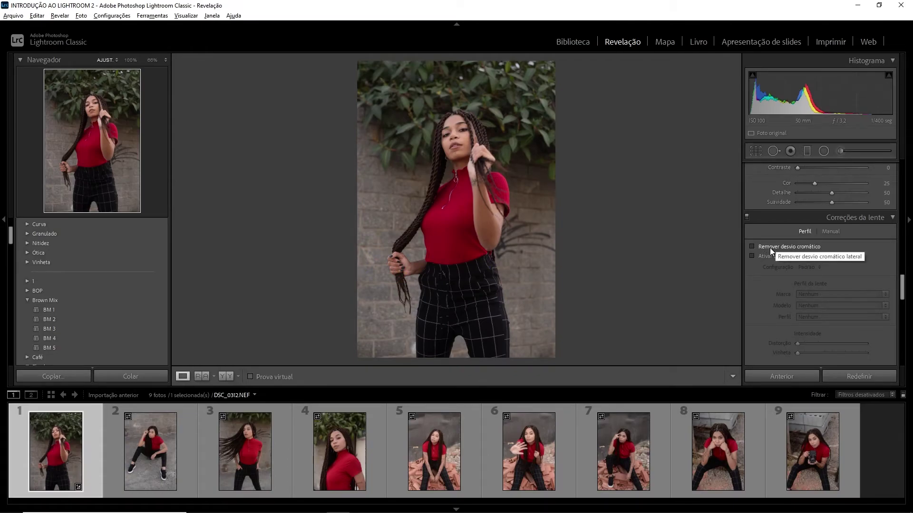
pyautogui.click(771, 249)
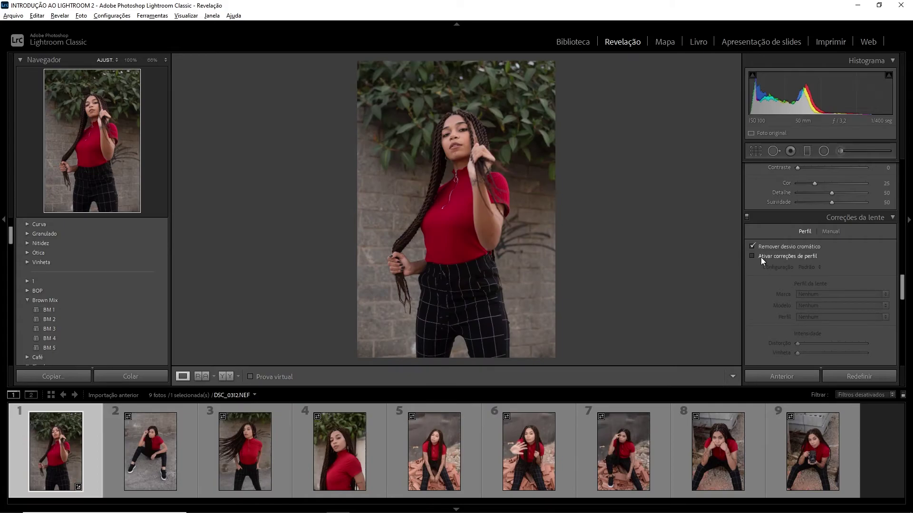
pyautogui.click(766, 258)
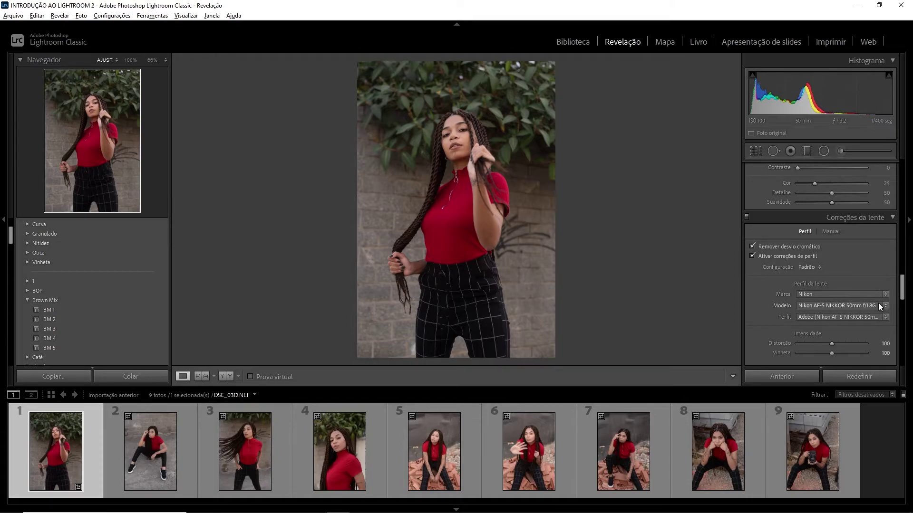
# Set the lens profile vignetting and distortion correction amounts to 0
pyautogui.scroll(-2, 763, 260)
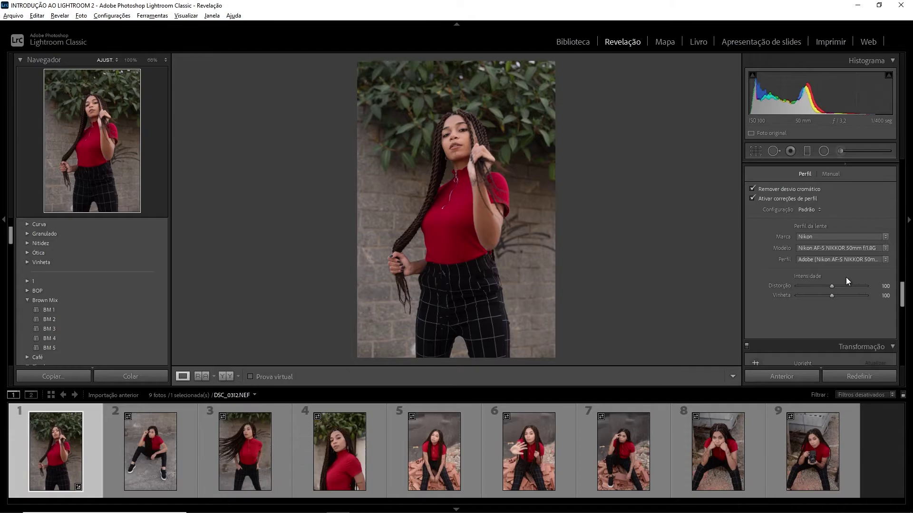
pyautogui.moveTo(831, 295); pyautogui.dragTo(832, 305)
pyautogui.scroll(-1, 832, 300)
pyautogui.hotkey('ctrl', 'z')
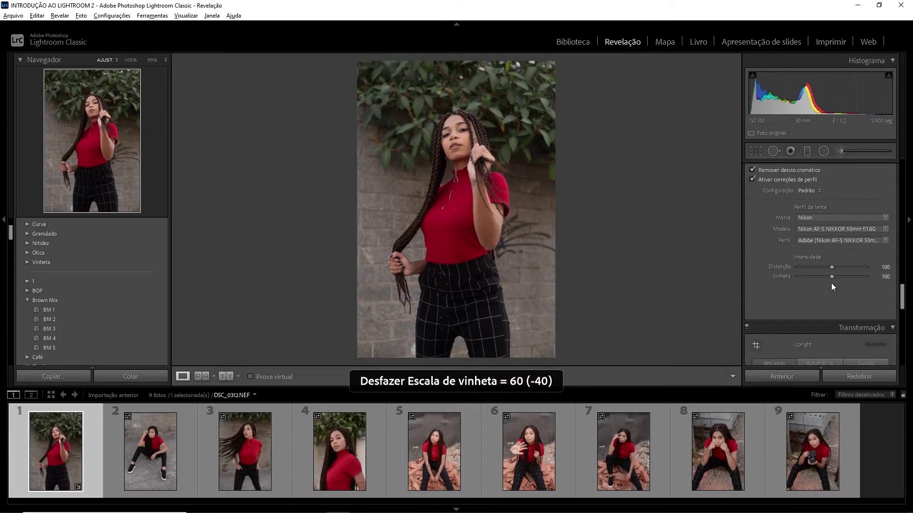
pyautogui.moveTo(831, 278); pyautogui.dragTo(821, 277)
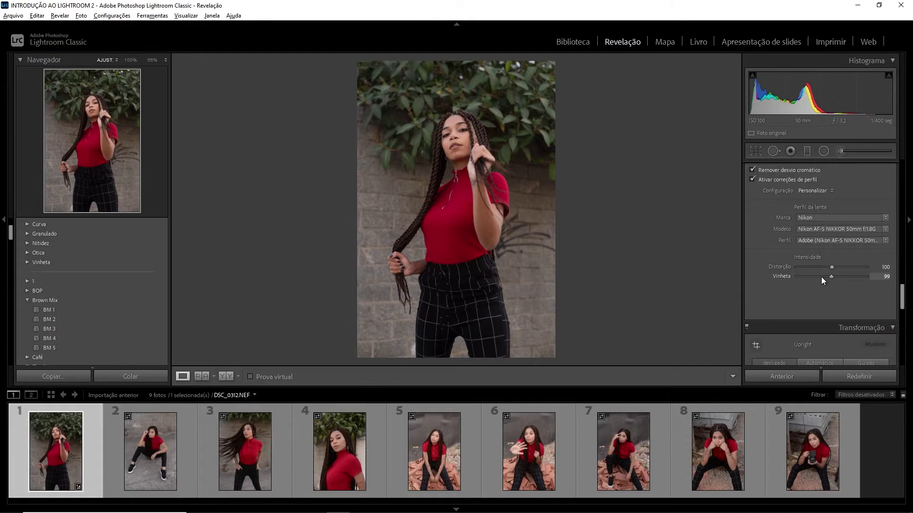
pyautogui.doubleClick(780, 277)
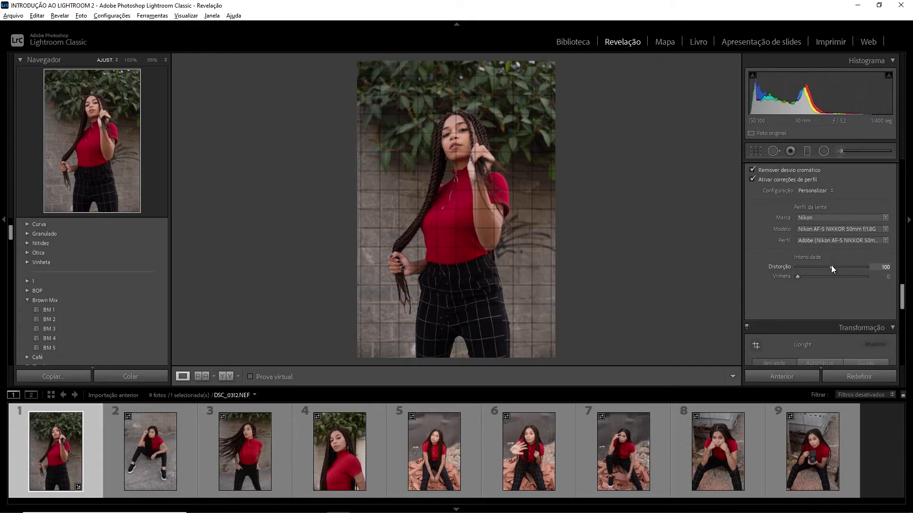
pyautogui.click(831, 268)
# Scroll the right Develop panel down to Effects, where post-crop vignette and grain are at 0
pyautogui.moveTo(902, 297); pyautogui.dragTo(903, 314)
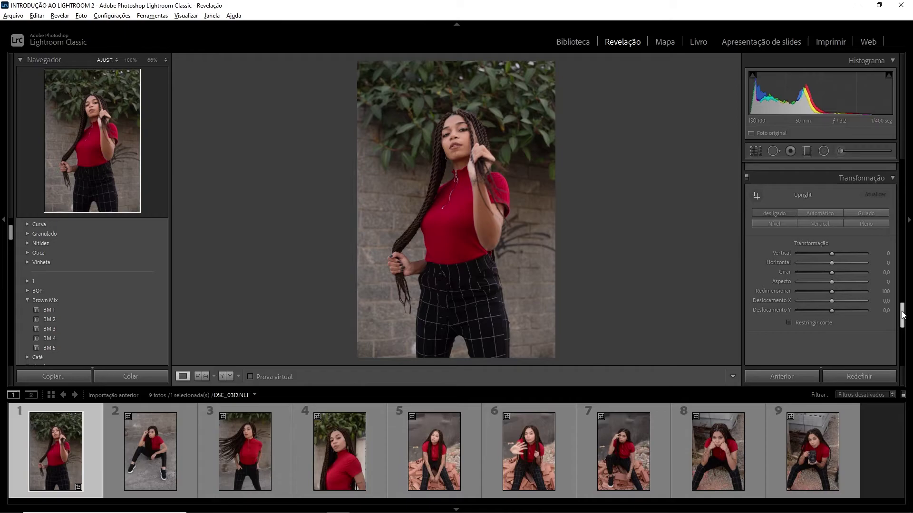
pyautogui.moveTo(902, 314); pyautogui.dragTo(902, 335)
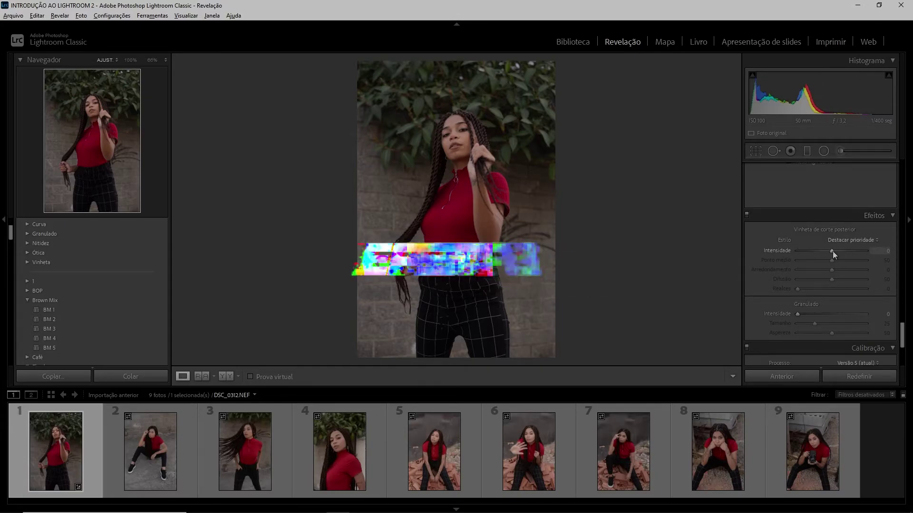
# Give DSC_0312 a −100 post-crop vignette with midpoint 0, then try the Highlights slider
pyautogui.moveTo(833, 251)
pyautogui.mouseDown()
pyautogui.moveTo(796, 250)
pyautogui.moveTo(886, 255)
pyautogui.mouseUp()
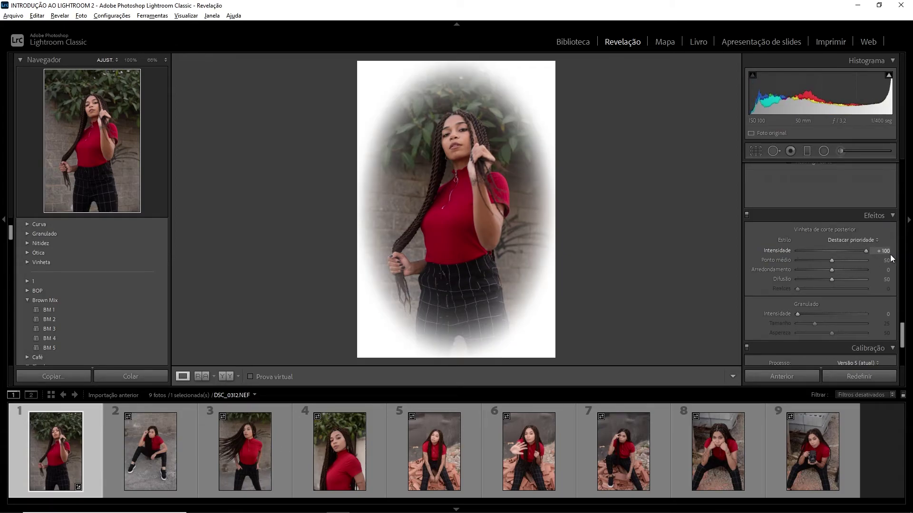
pyautogui.moveTo(890, 255); pyautogui.dragTo(797, 254)
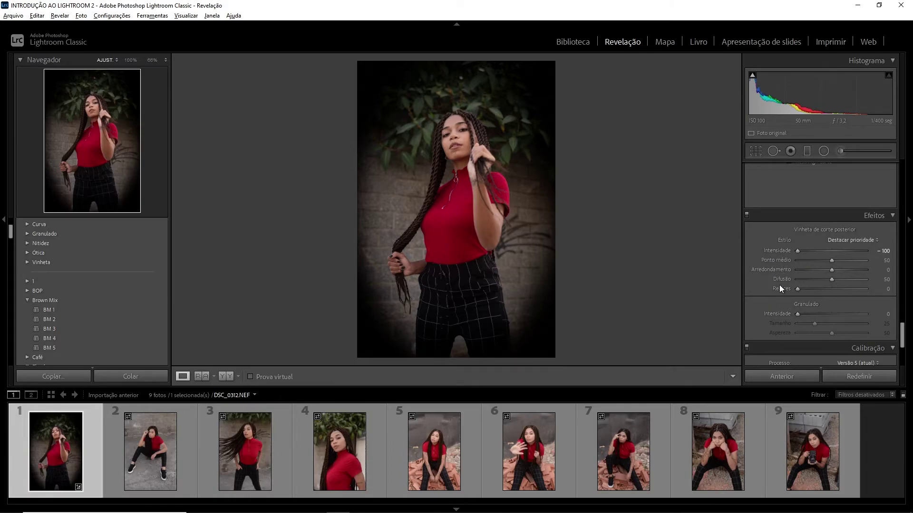
pyautogui.moveTo(832, 260); pyautogui.dragTo(833, 260)
pyautogui.moveTo(833, 257)
pyautogui.mouseDown()
pyautogui.moveTo(800, 256)
pyautogui.moveTo(866, 261)
pyautogui.mouseUp()
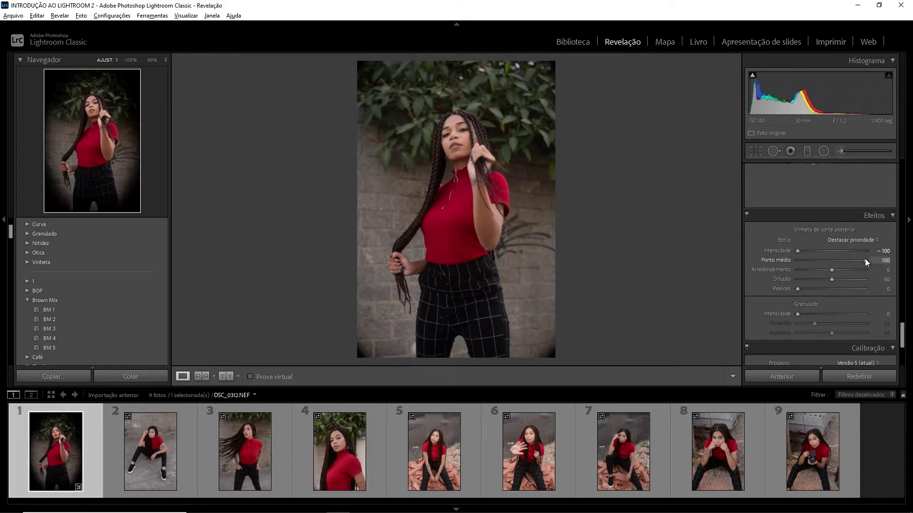
pyautogui.moveTo(866, 259)
pyautogui.mouseDown()
pyautogui.moveTo(797, 260)
pyautogui.moveTo(829, 278)
pyautogui.moveTo(865, 271)
pyautogui.moveTo(800, 275)
pyautogui.moveTo(879, 297)
pyautogui.moveTo(791, 289)
pyautogui.mouseUp()
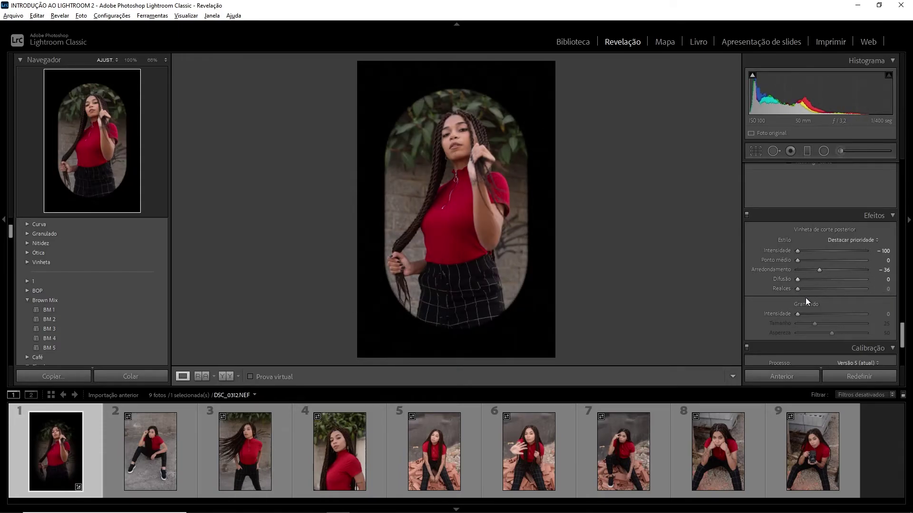
pyautogui.moveTo(800, 290); pyautogui.dragTo(831, 298)
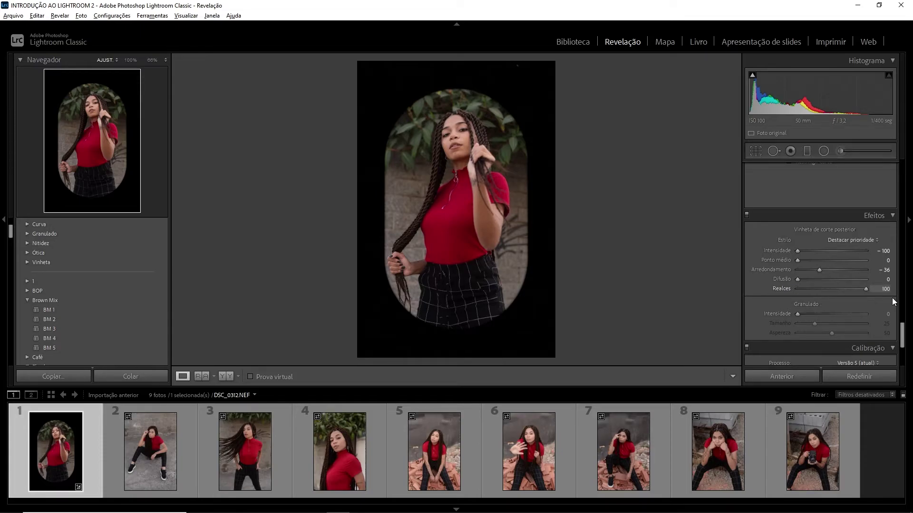
pyautogui.moveTo(893, 301); pyautogui.dragTo(861, 300)
# Reset the vignette, then test Grain Amount 100 with larger size, zoomed in on the face
pyautogui.hotkey('ctrl', 'shift', 'r')
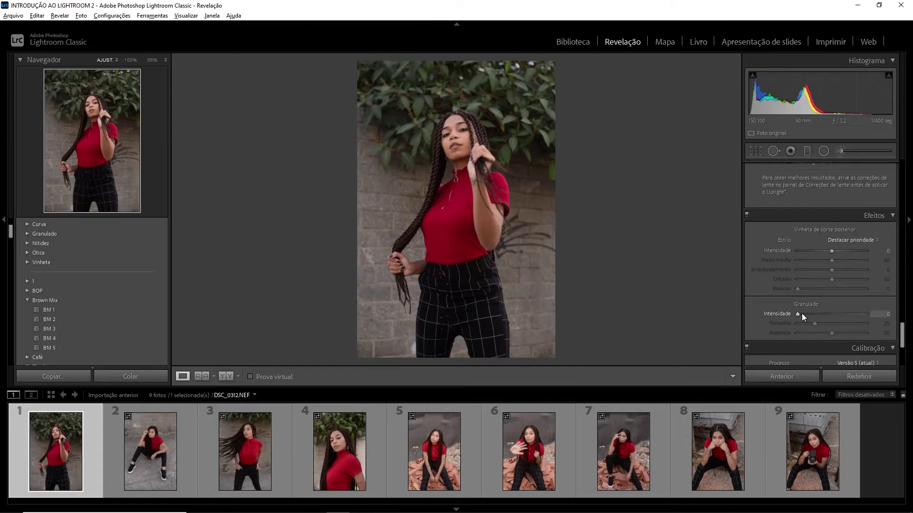
pyautogui.moveTo(801, 313); pyautogui.dragTo(803, 314)
pyautogui.moveTo(862, 312); pyautogui.dragTo(872, 312)
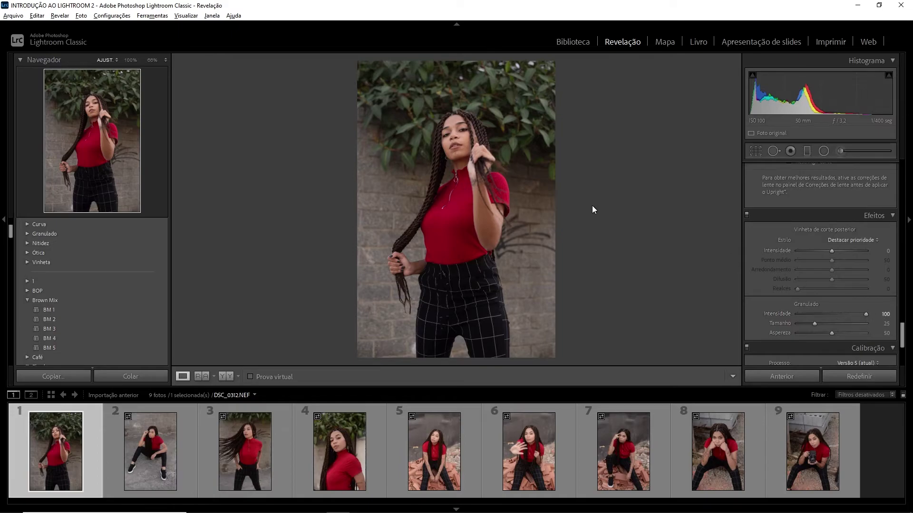
pyautogui.click(495, 124)
pyautogui.moveTo(575, 152)
pyautogui.mouseDown()
pyautogui.moveTo(511, 185)
pyautogui.moveTo(509, 277)
pyautogui.moveTo(636, 244)
pyautogui.moveTo(510, 170)
pyautogui.moveTo(583, 195)
pyautogui.moveTo(605, 187)
pyautogui.moveTo(558, 228)
pyautogui.moveTo(492, 171)
pyautogui.moveTo(456, 157)
pyautogui.moveTo(577, 250)
pyautogui.moveTo(576, 194)
pyautogui.mouseUp()
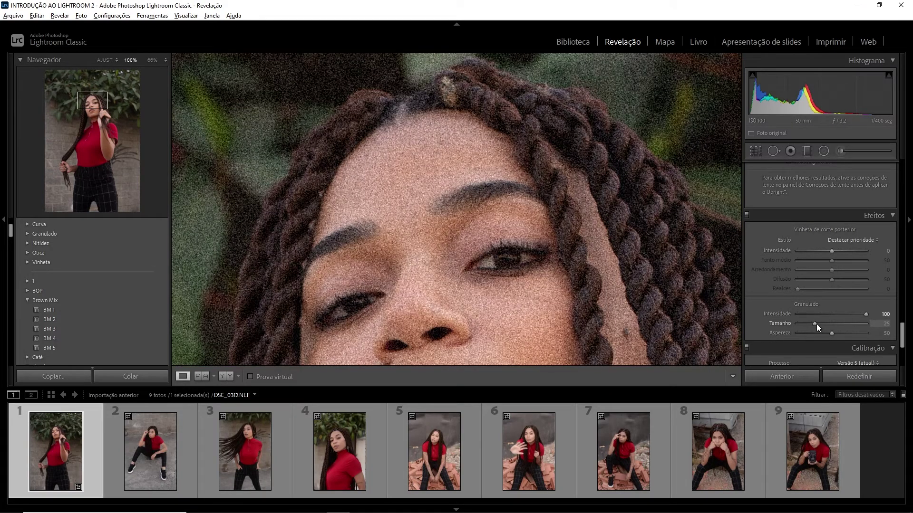
pyautogui.moveTo(816, 323); pyautogui.dragTo(859, 324)
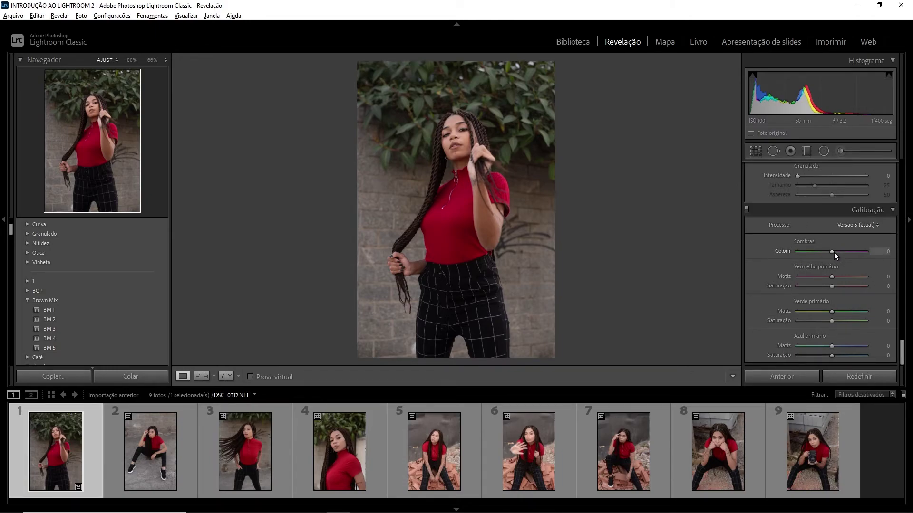
# Try Shadows Tint, Red Primary Hue and Red Primary Saturation, resetting each to 0
pyautogui.moveTo(832, 251)
pyautogui.mouseDown()
pyautogui.moveTo(797, 252)
pyautogui.moveTo(878, 256)
pyautogui.mouseUp()
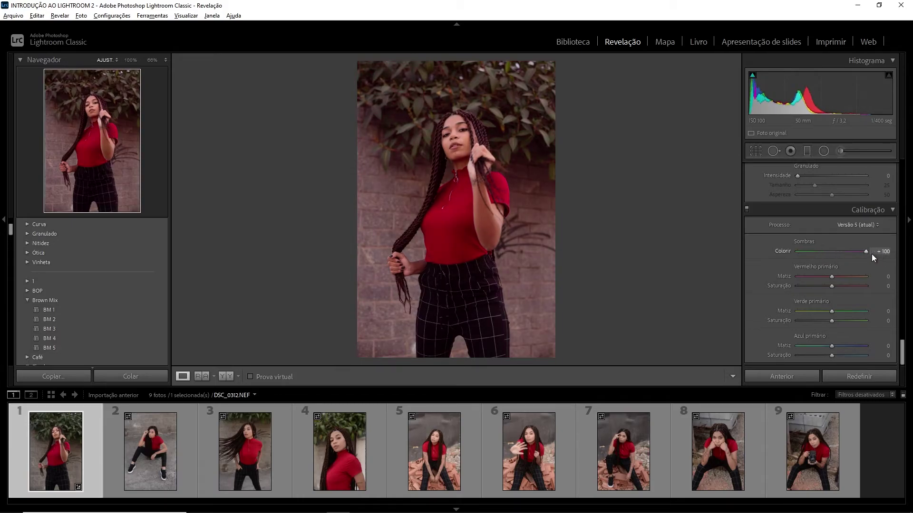
pyautogui.doubleClick(784, 252)
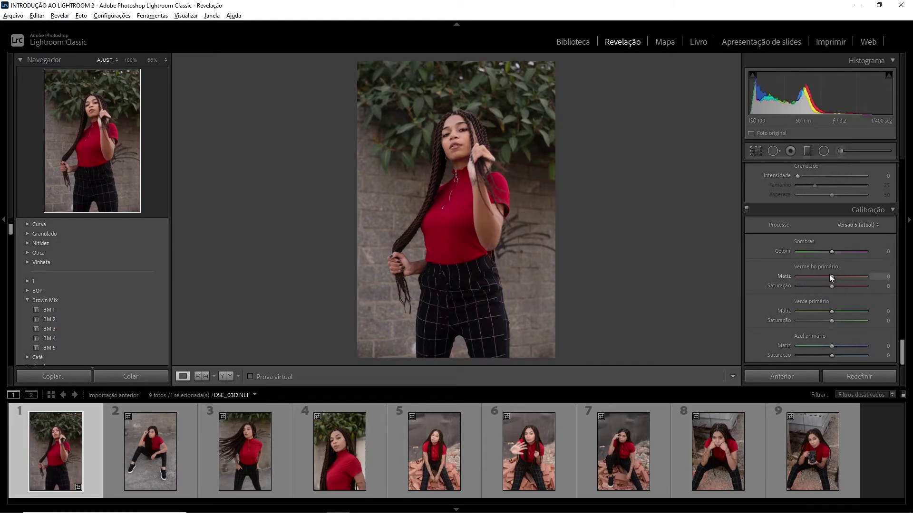
pyautogui.moveTo(829, 275)
pyautogui.mouseDown()
pyautogui.moveTo(778, 276)
pyautogui.moveTo(893, 273)
pyautogui.mouseUp()
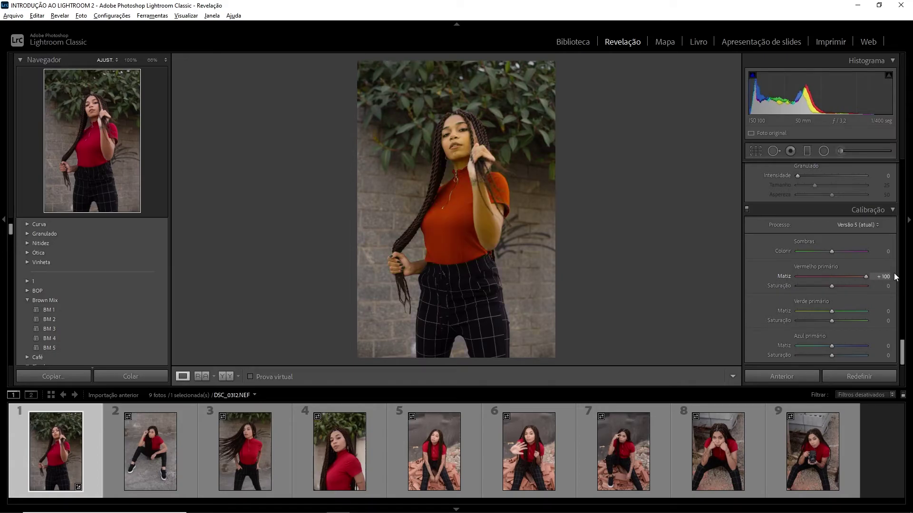
pyautogui.doubleClick(786, 276)
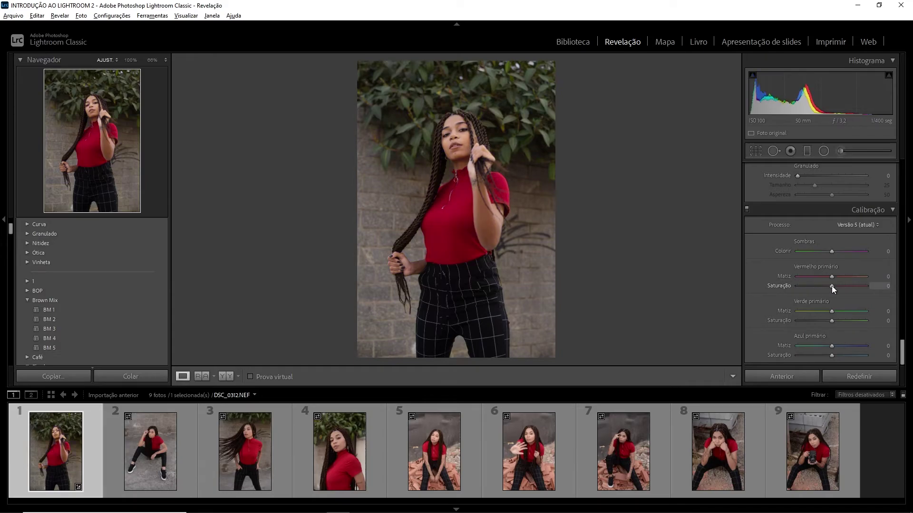
pyautogui.moveTo(833, 286)
pyautogui.mouseDown()
pyautogui.moveTo(788, 287)
pyautogui.moveTo(893, 289)
pyautogui.mouseUp()
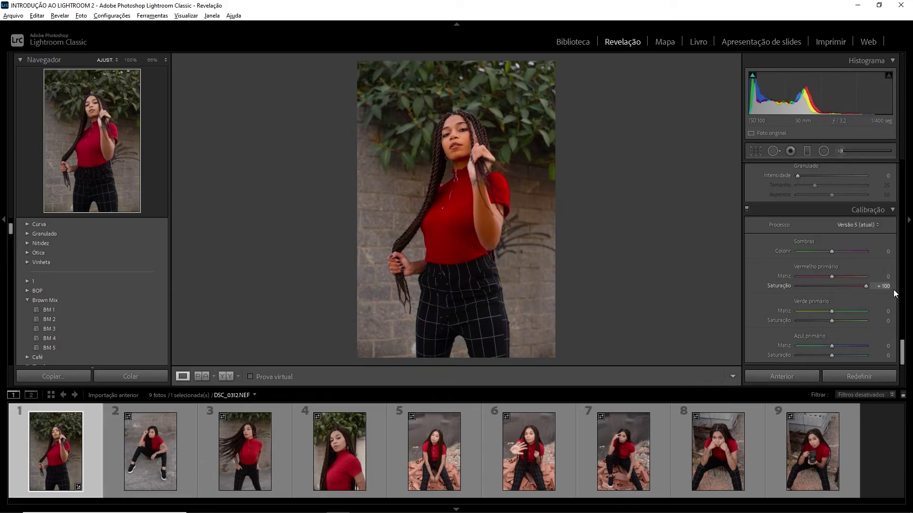
pyautogui.doubleClick(786, 287)
# Swing Green and Blue Primary Hue to ±100 and reset them, then set Red Primary Hue to +100
pyautogui.moveTo(830, 312); pyautogui.dragTo(783, 310)
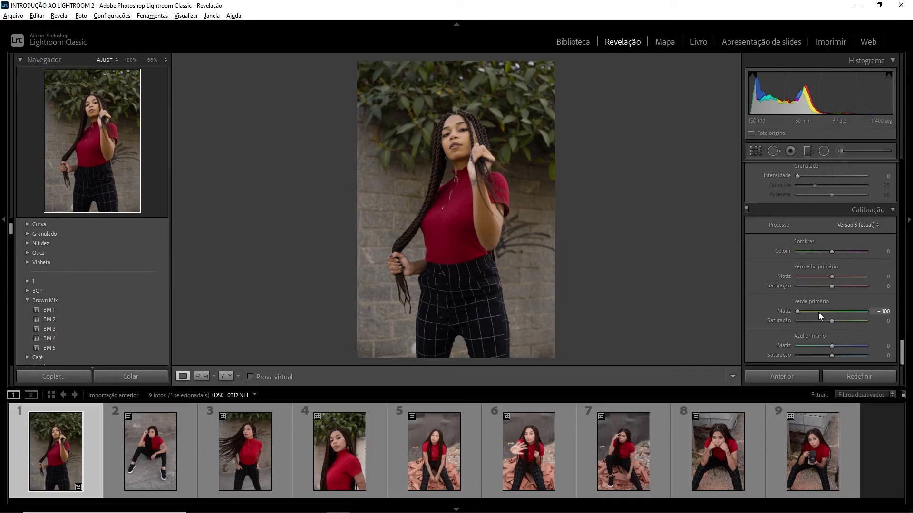
pyautogui.moveTo(818, 313); pyautogui.dragTo(873, 315)
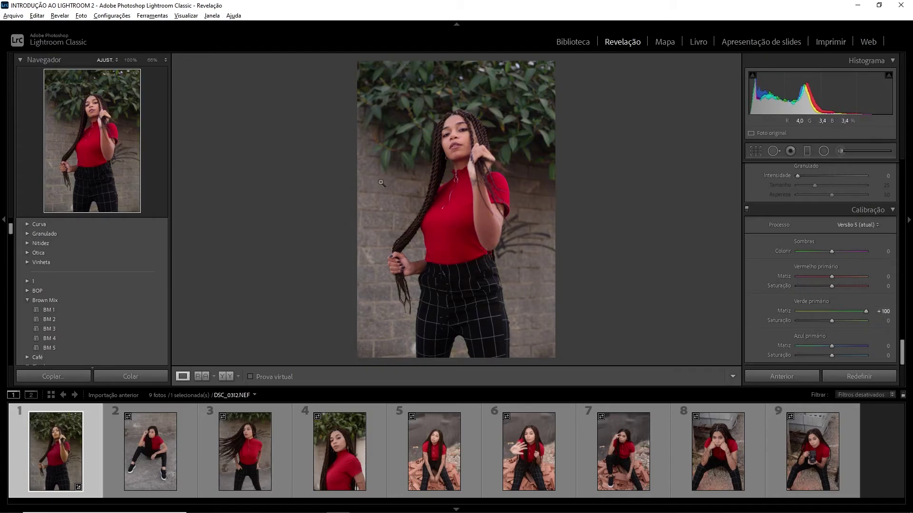
pyautogui.doubleClick(786, 310)
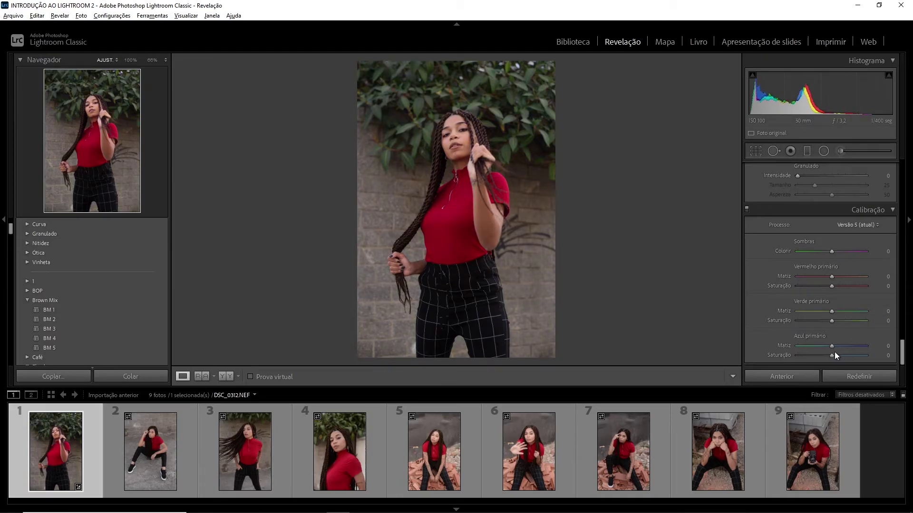
pyautogui.moveTo(832, 346); pyautogui.dragTo(777, 344)
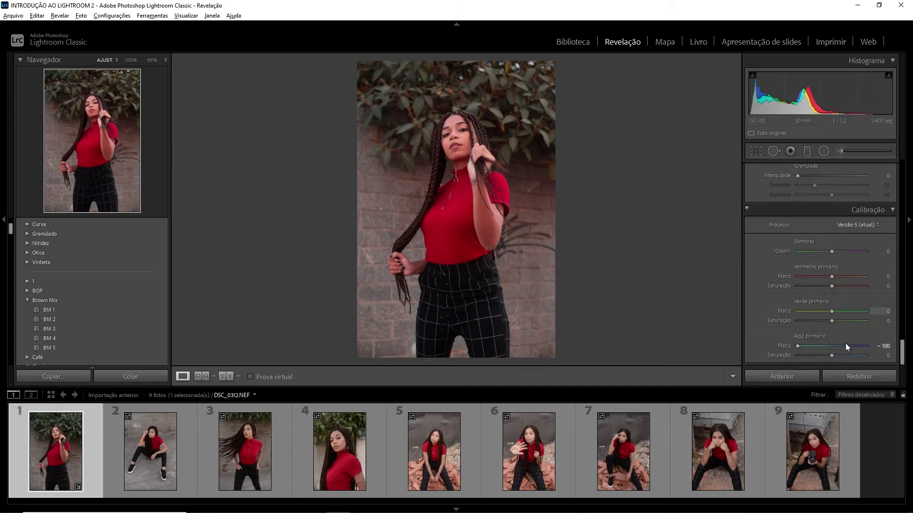
pyautogui.moveTo(840, 346); pyautogui.dragTo(873, 352)
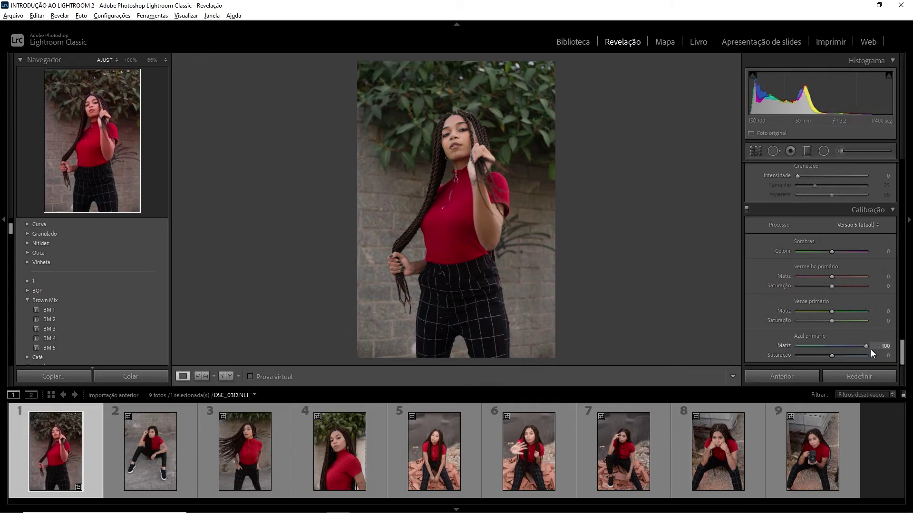
pyautogui.doubleClick(782, 347)
pyautogui.moveTo(834, 274); pyautogui.dragTo(842, 276)
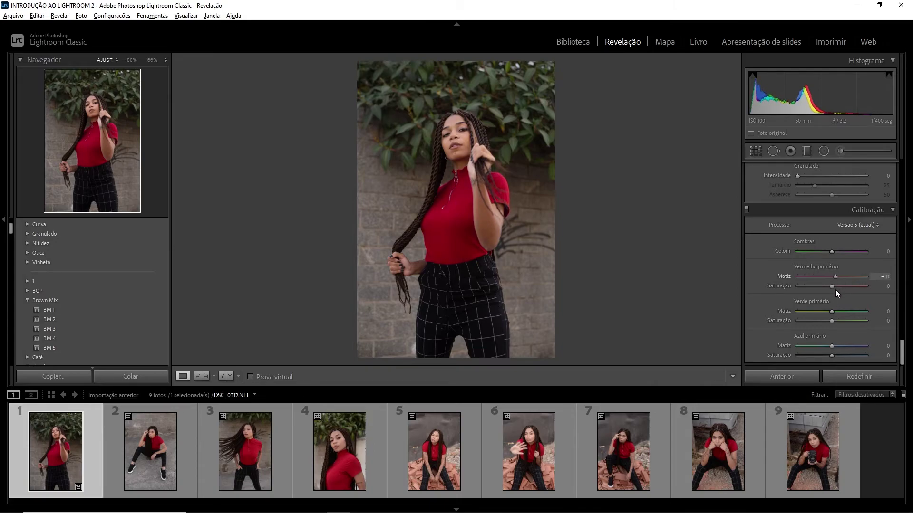
pyautogui.moveTo(841, 291); pyautogui.dragTo(871, 291)
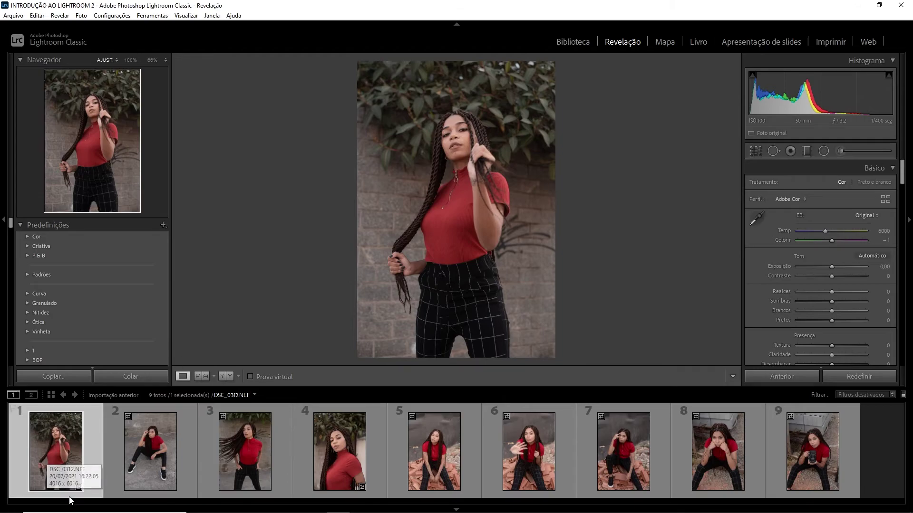
# View photos 2 and 1 in the filmstrip, then select all nine photos with DSC_0312 active
pyautogui.click(155, 440)
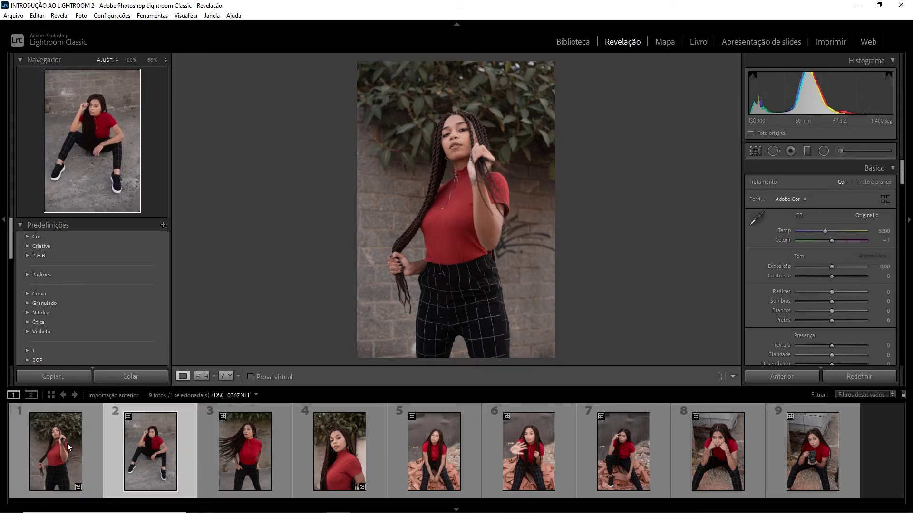
pyautogui.click(30, 433)
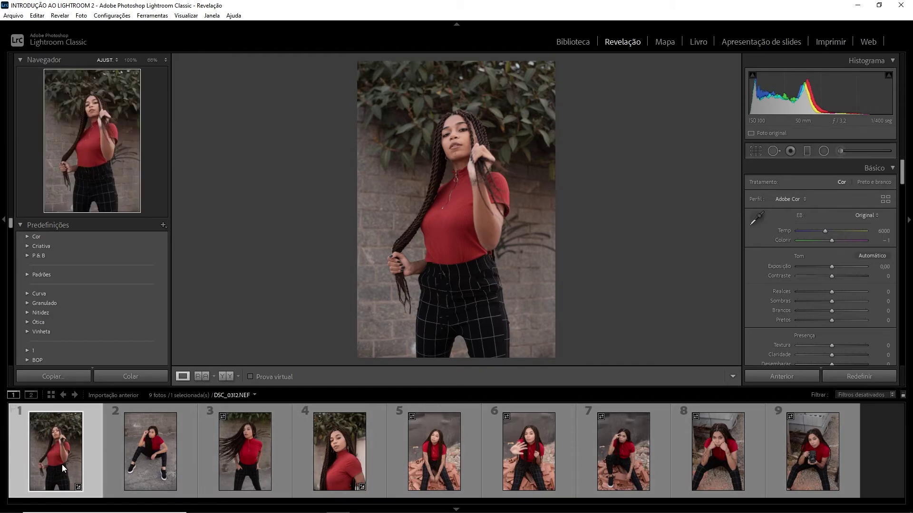
pyautogui.keyDown('shift'); pyautogui.click(825, 443); pyautogui.keyUp('shift')
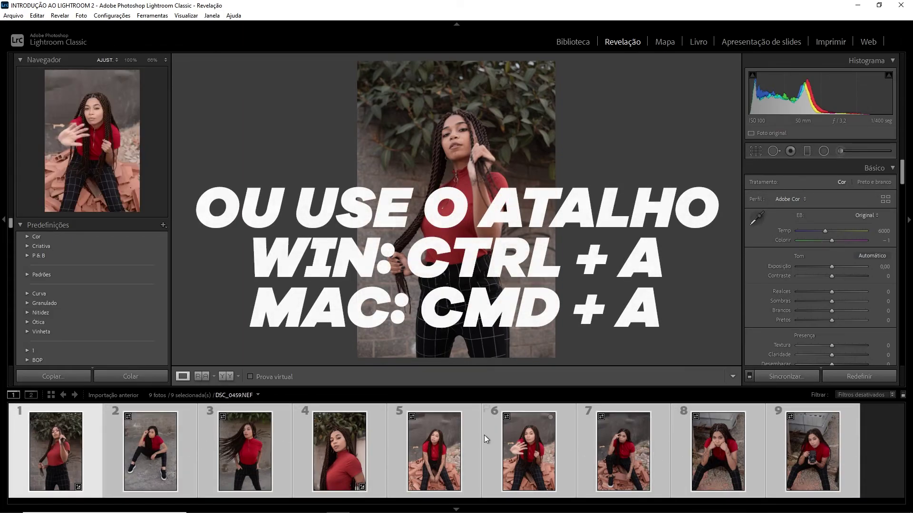
# Open Exportar for the nine photos and set Área de Trabalho (Desktop) as the destination folder
pyautogui.click(17, 16)
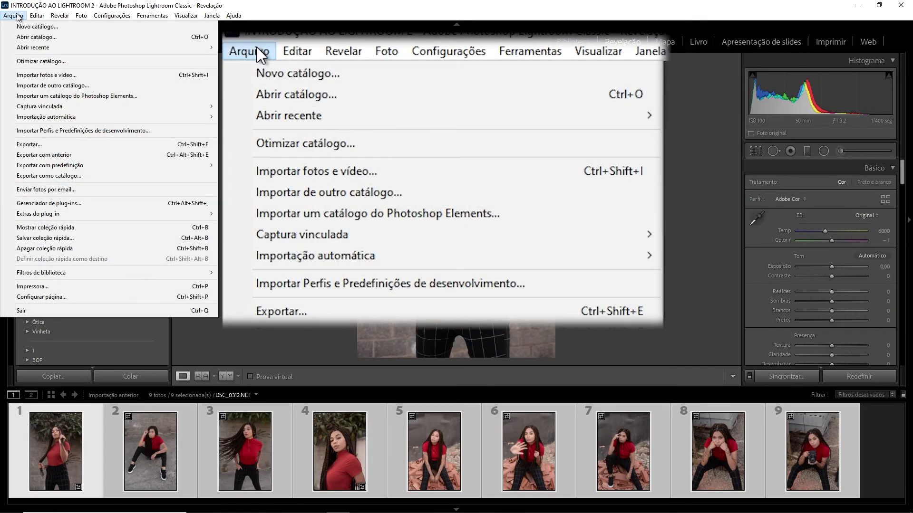
pyautogui.click(30, 145)
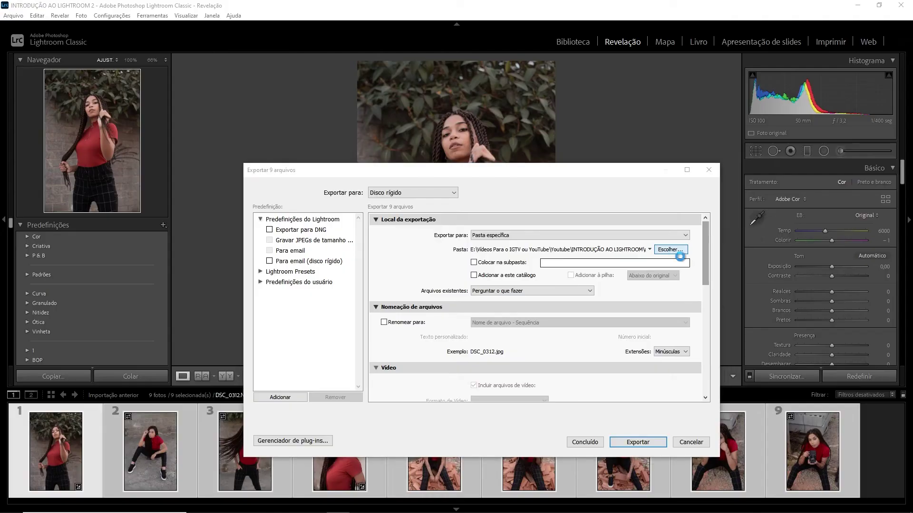
pyautogui.click(678, 233)
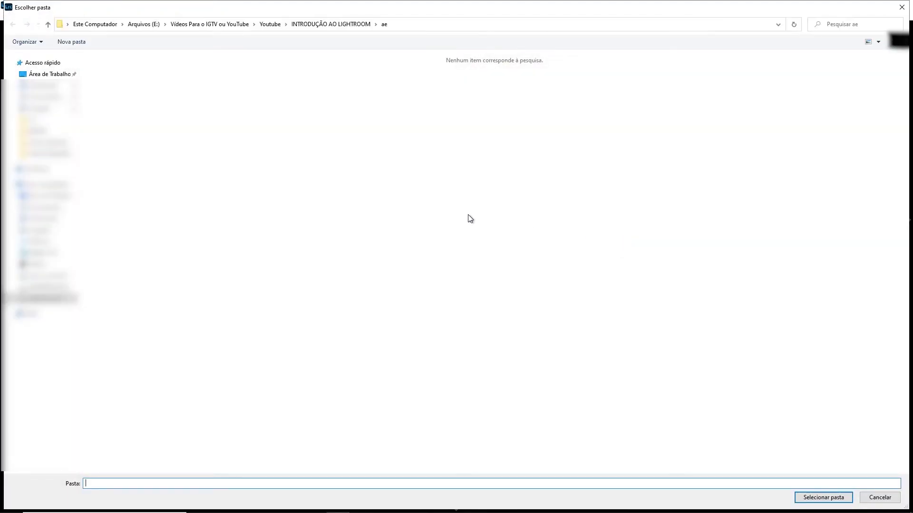
pyautogui.click(33, 75)
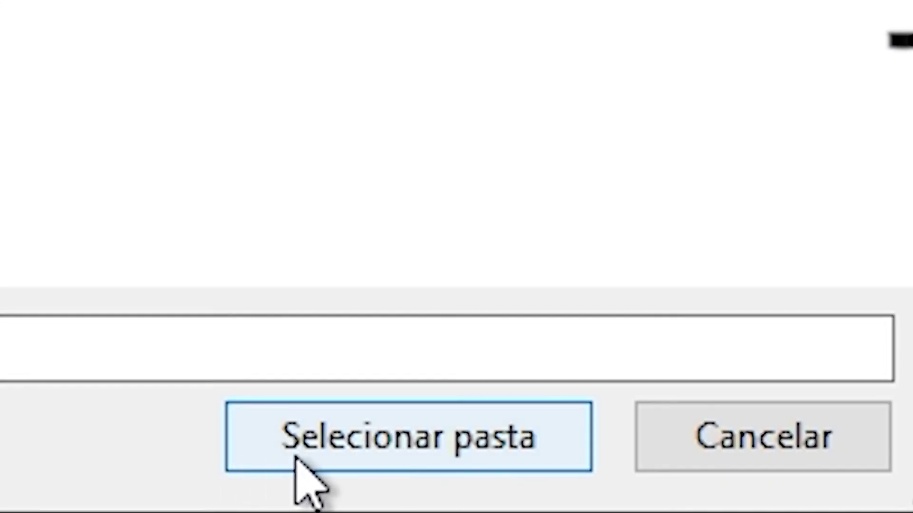
pyautogui.click(295, 459)
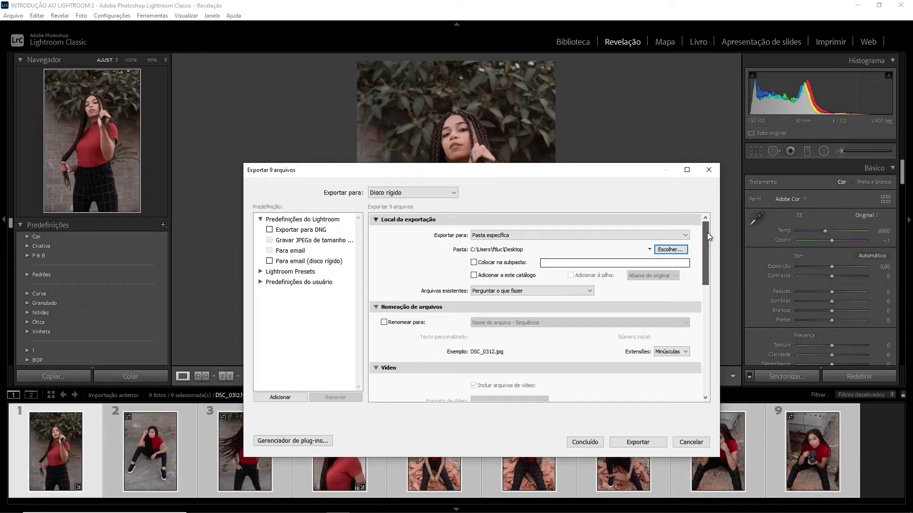
pyautogui.moveTo(707, 233); pyautogui.dragTo(706, 289)
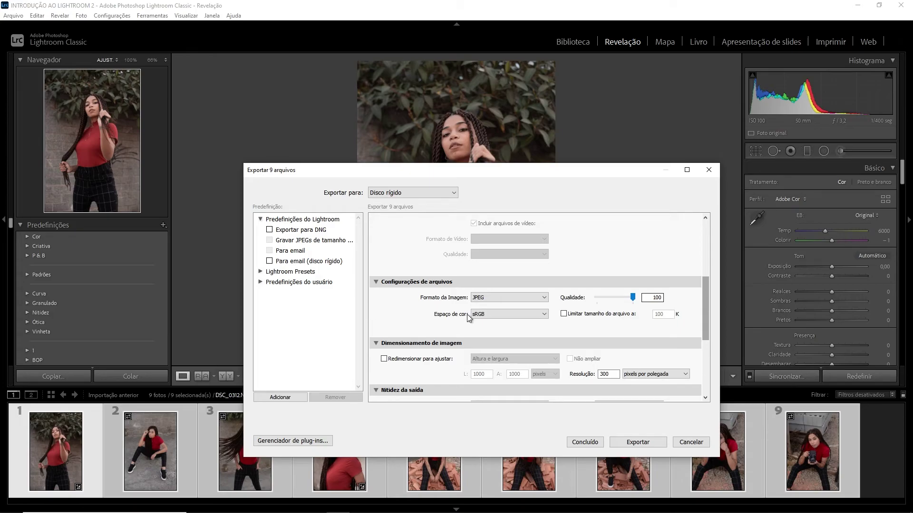
# Confirm JPEG, sRGB and quality 100 file settings and export the nine photos
pyautogui.scroll(-2, 709, 329)
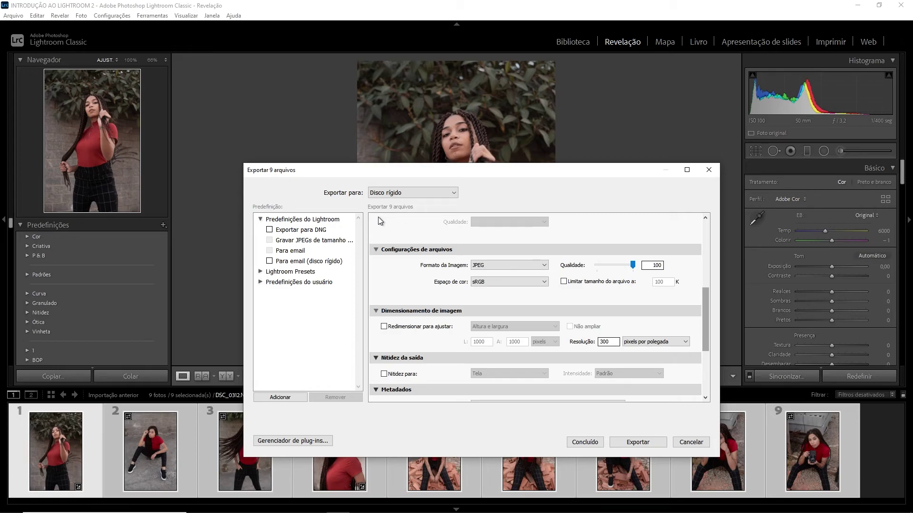
pyautogui.click(644, 444)
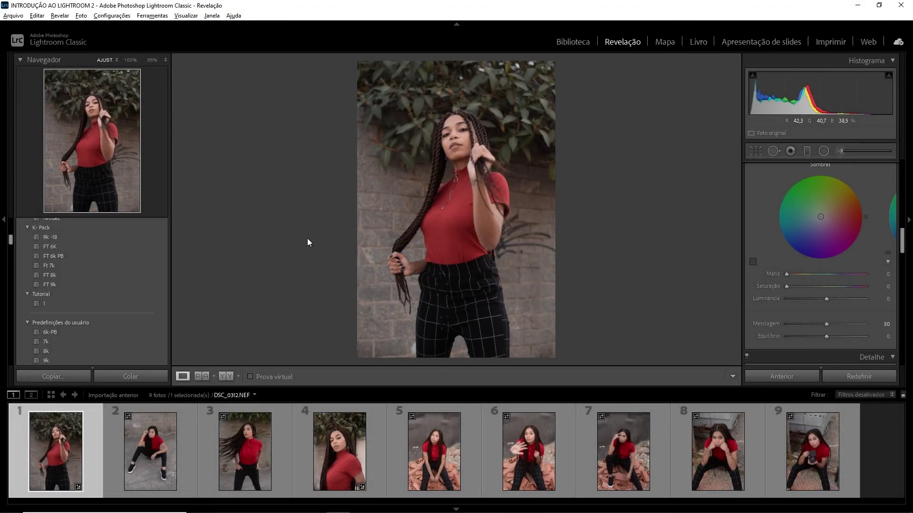
# Create a develop preset named '1' in a new 'Tutorial' group from the portrait's edits
pyautogui.scroll(3, 70, 254)
pyautogui.scroll(5, 70, 250)
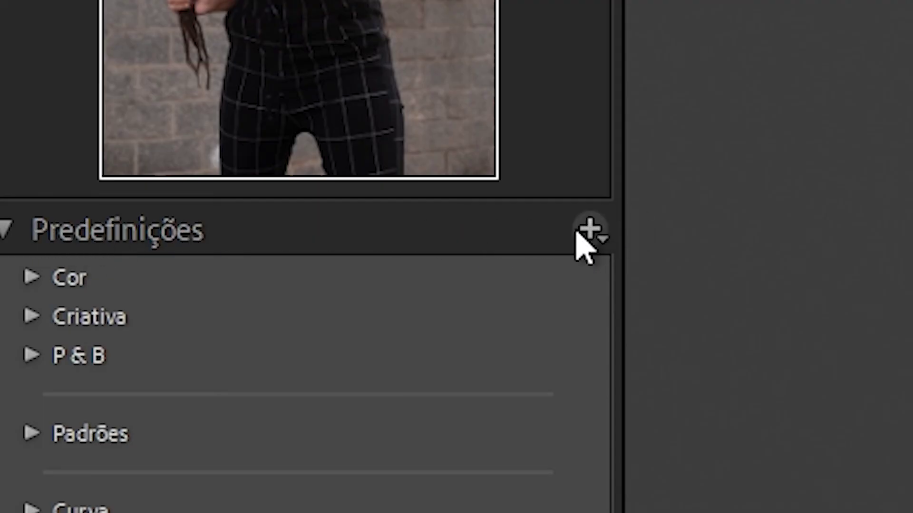
pyautogui.click(586, 233)
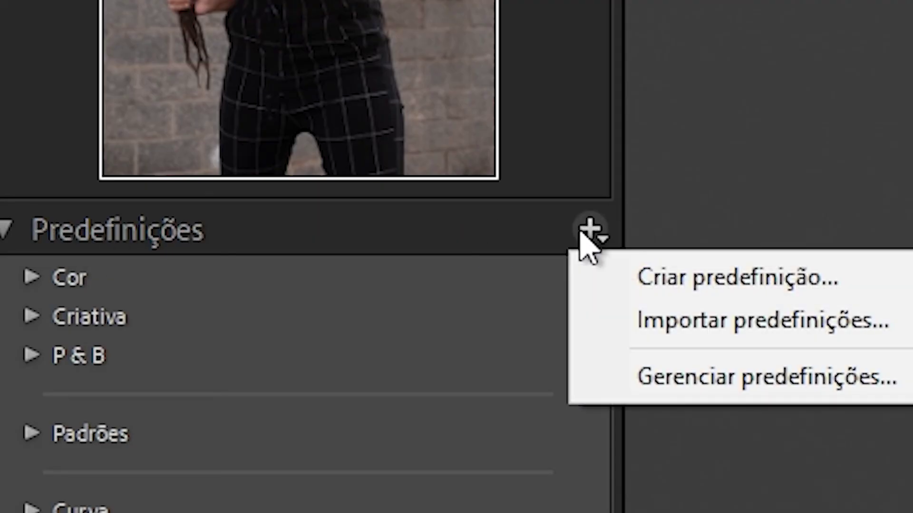
pyautogui.click(697, 285)
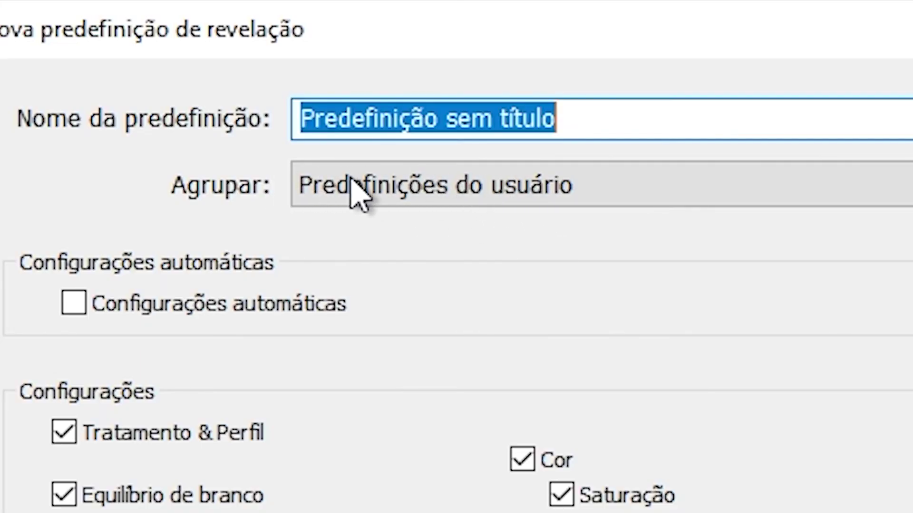
pyautogui.click(373, 196)
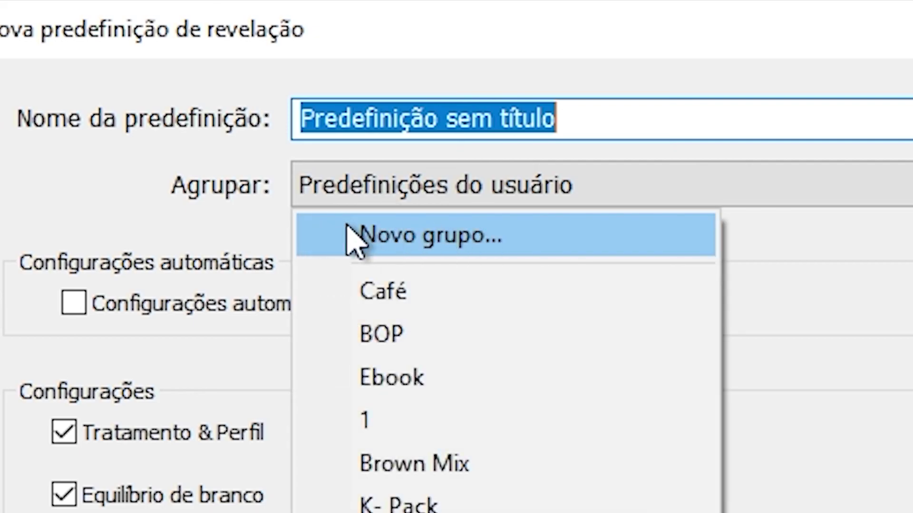
pyautogui.click(401, 247)
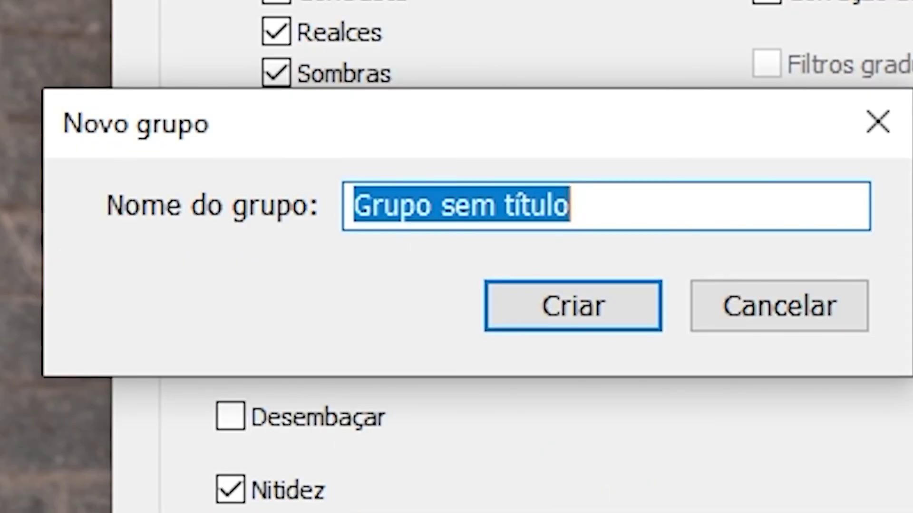
pyautogui.write('Tu')
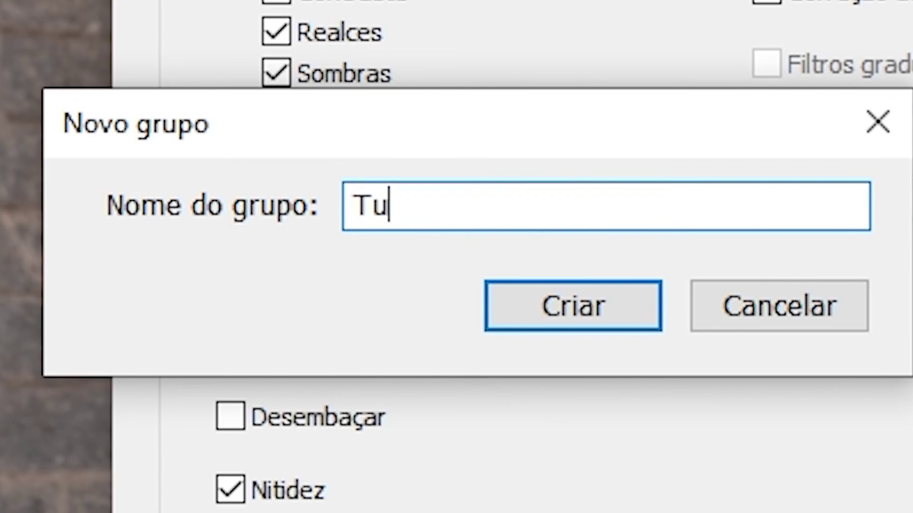
pyautogui.write('torial')
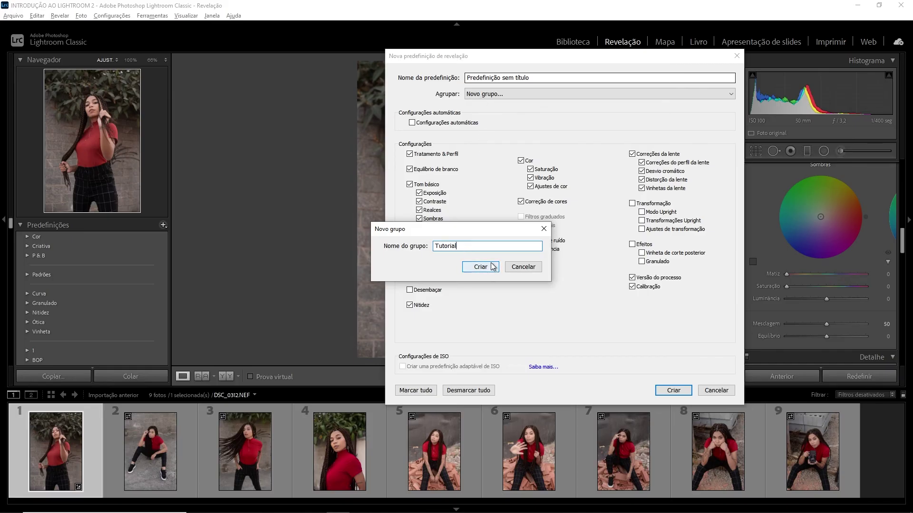
pyautogui.click(492, 267)
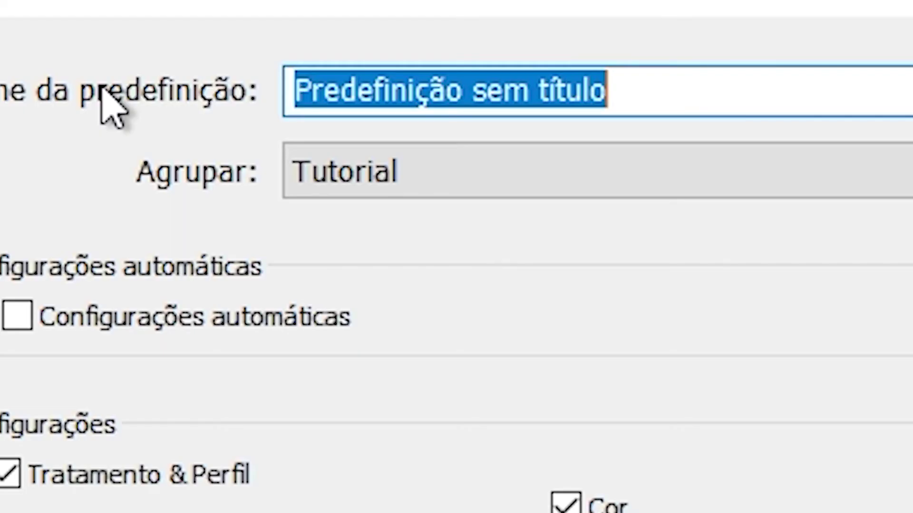
pyautogui.write('1')
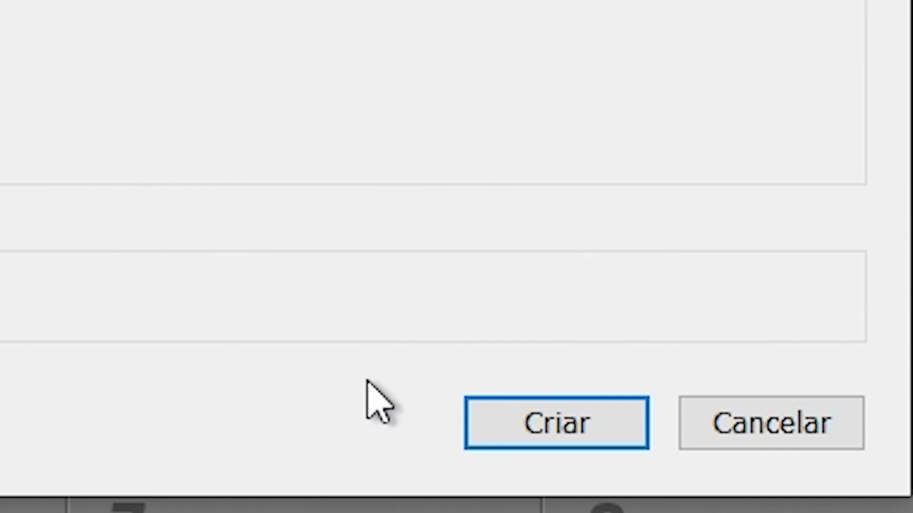
pyautogui.click(574, 423)
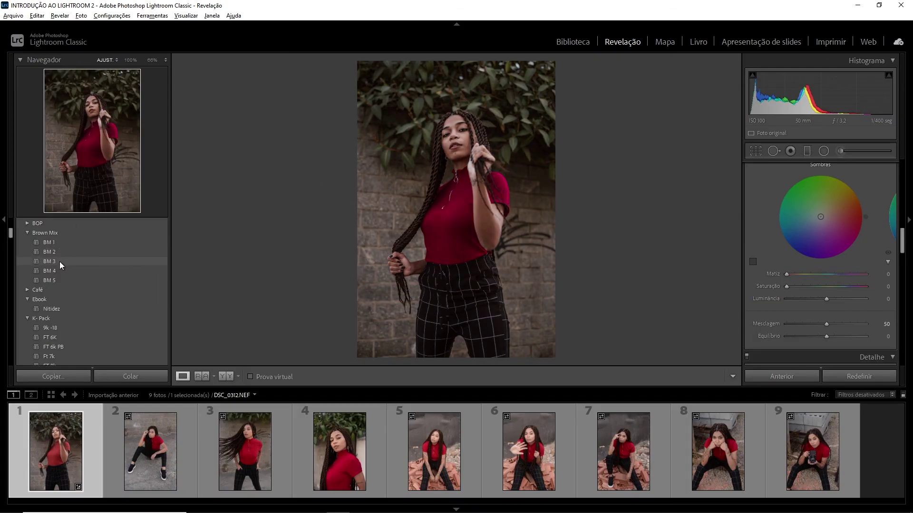
# Apply Tutorial preset '1' to DSC_0438, then toggle between it and DSC_0312 to compare
pyautogui.scroll(-2, 59, 261)
pyautogui.scroll(-2, 64, 267)
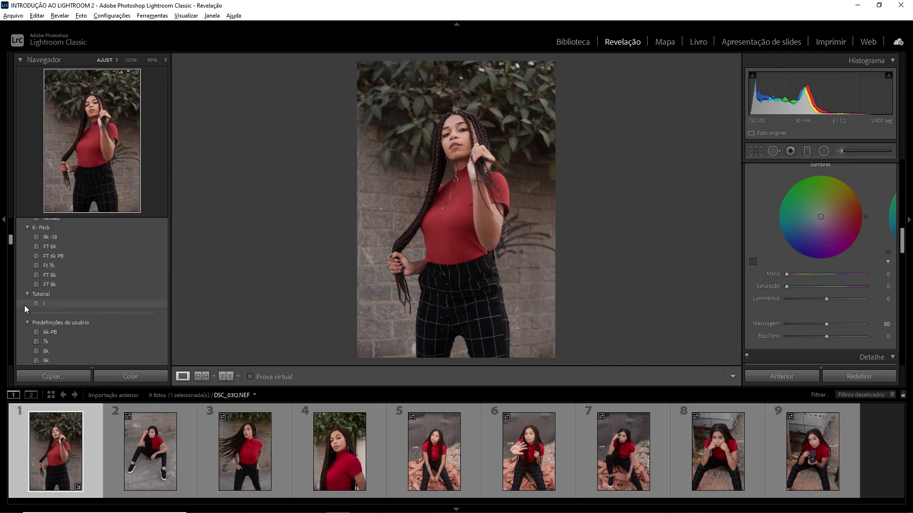
pyautogui.click(322, 463)
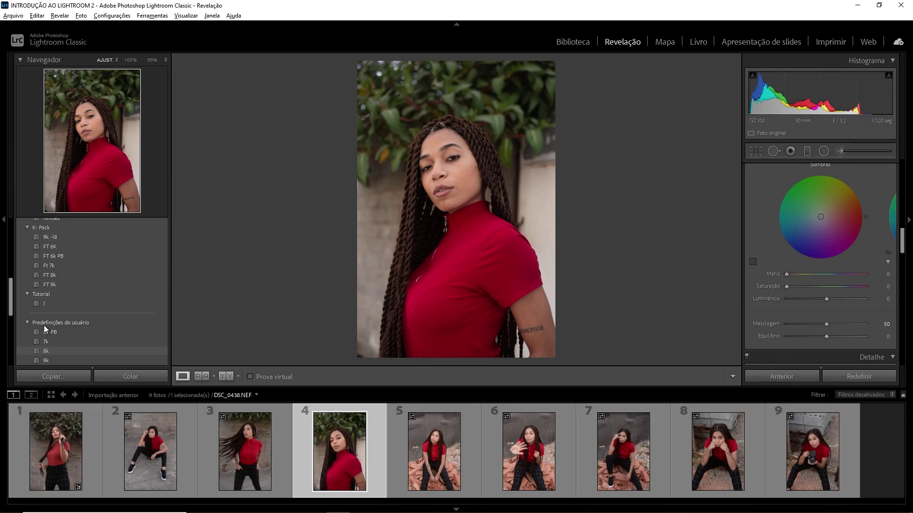
pyautogui.click(44, 304)
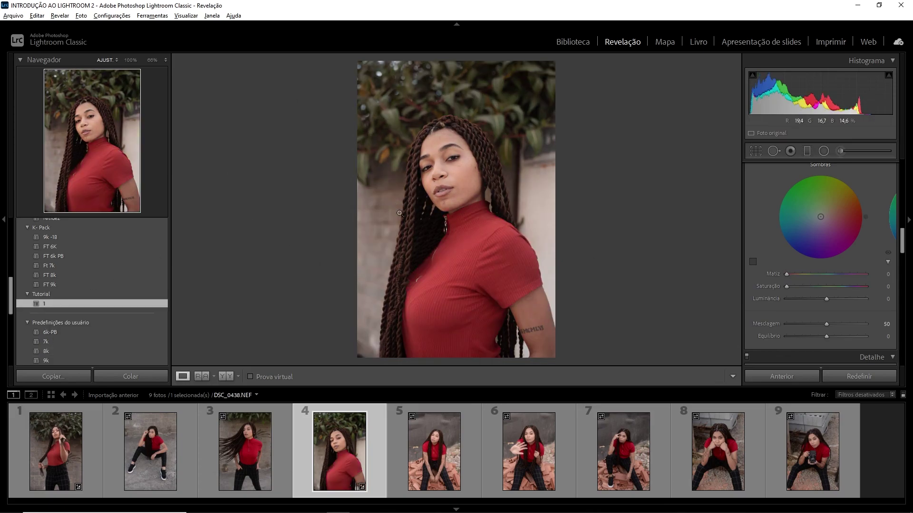
pyautogui.press('Home')
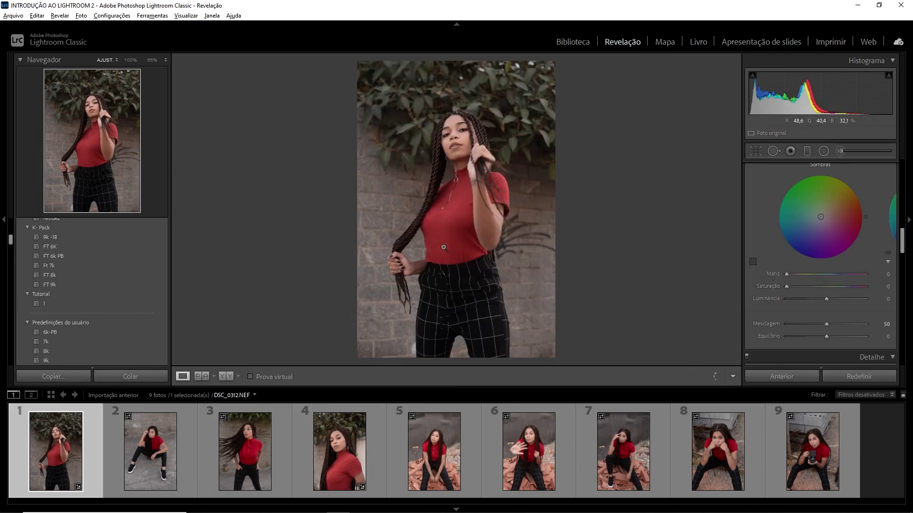
pyautogui.click(339, 452)
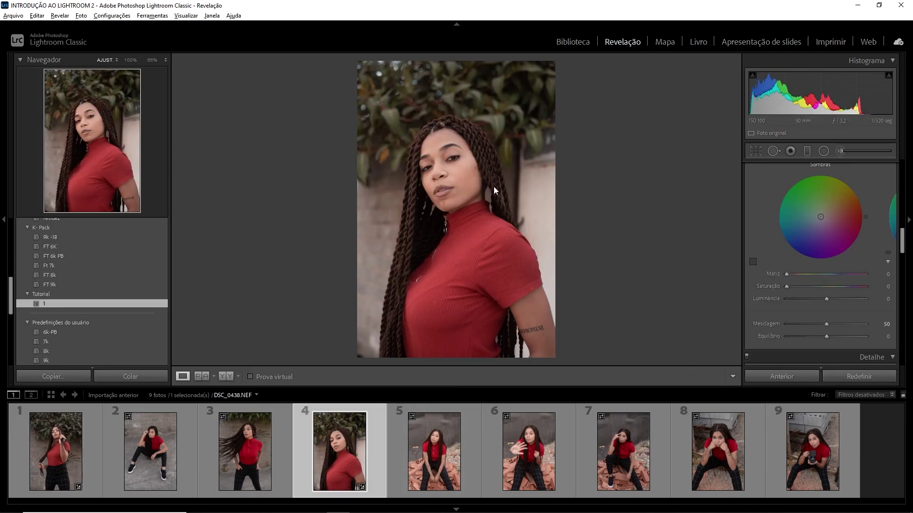
pyautogui.press('Home')
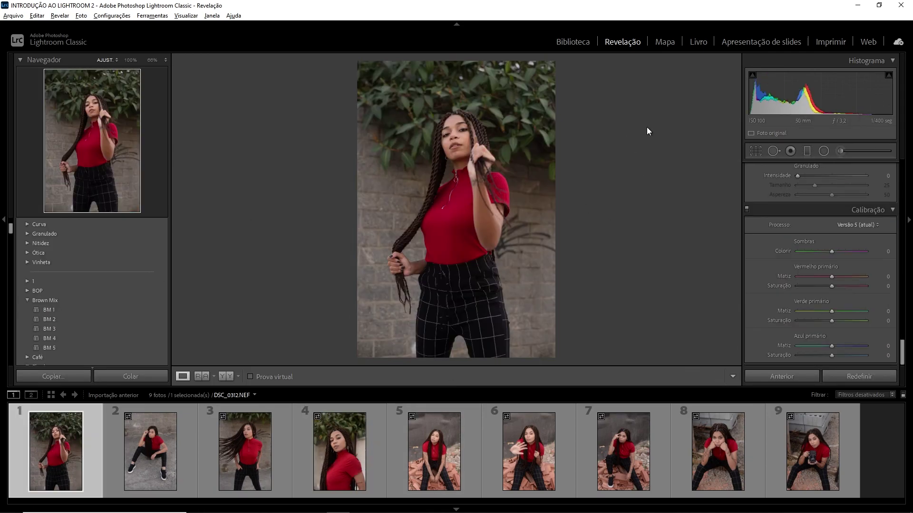